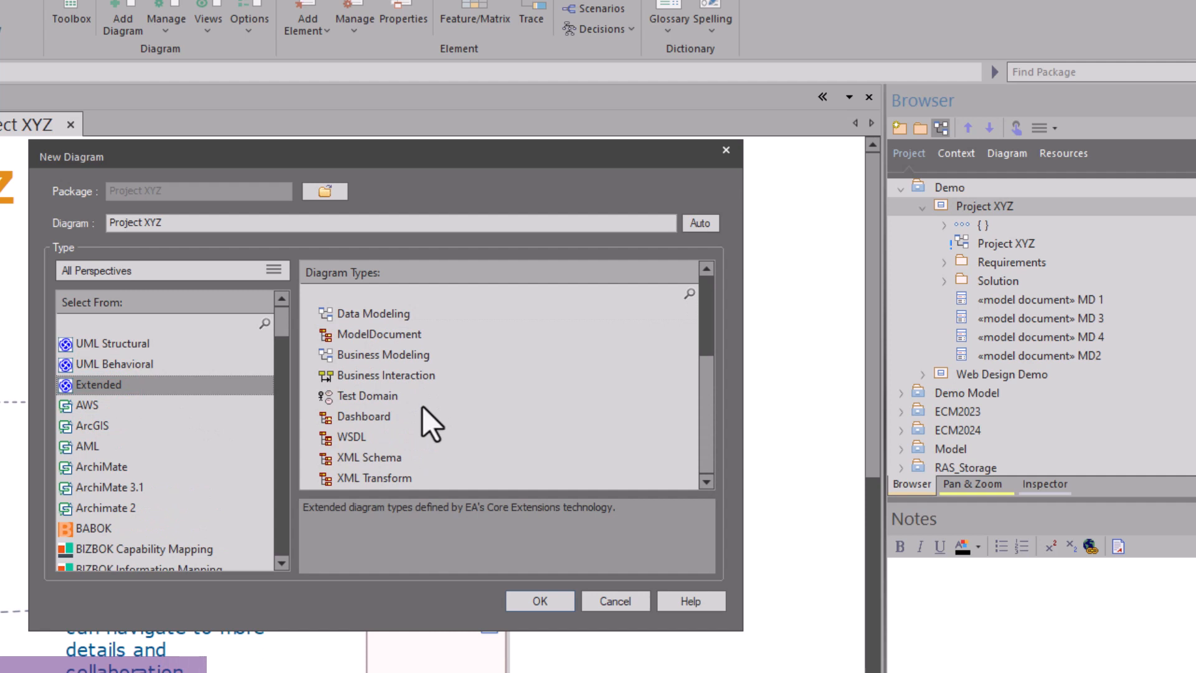
Create a diagram named Project XYZ of the Extended type ModelDocument in the Project XYZ package.
click(390, 314)
click(383, 334)
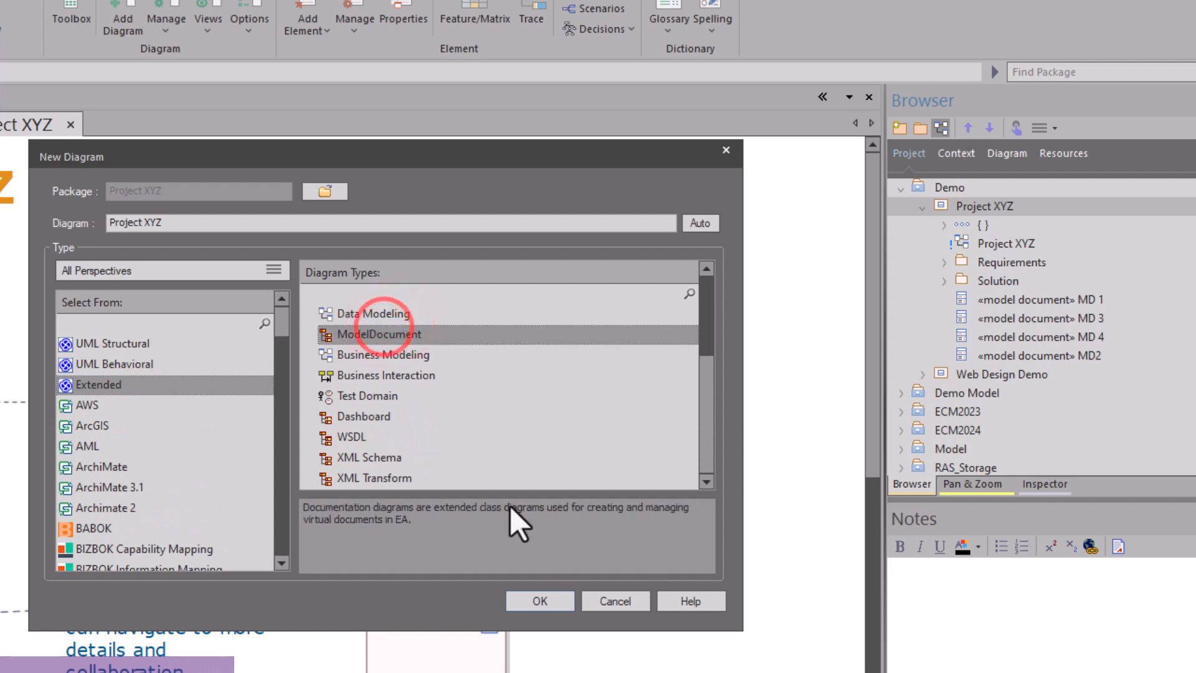
click(540, 601)
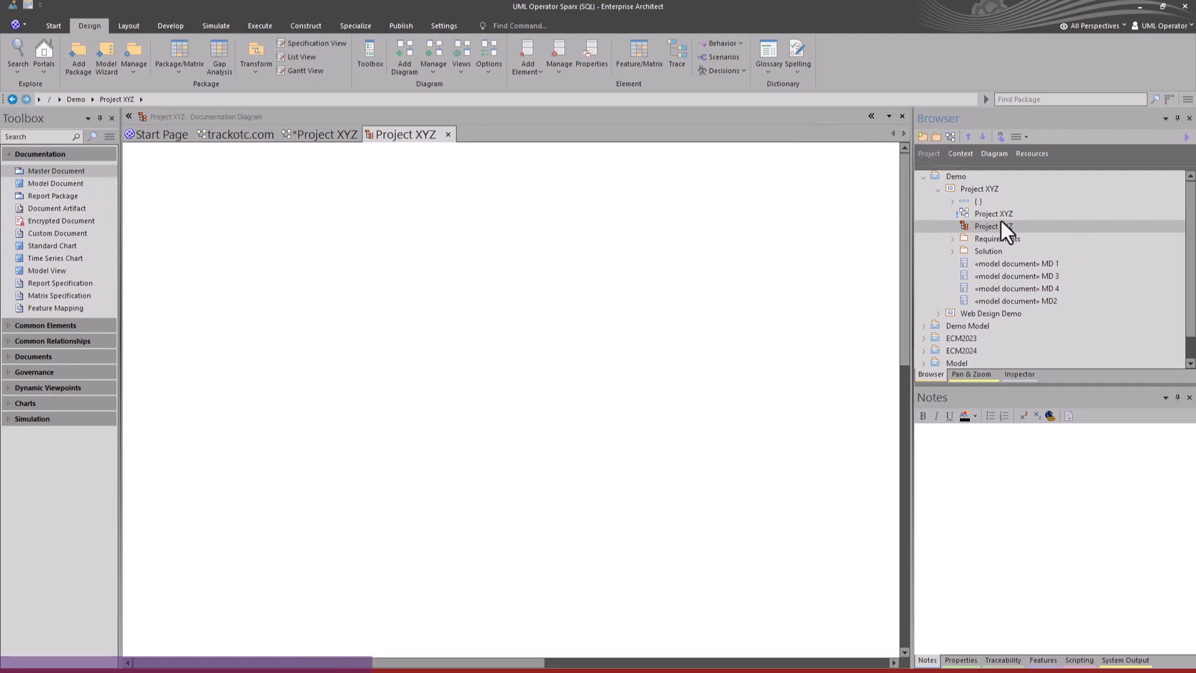
Add another diagram named Project XYZ to the Project XYZ package, using the diagram type from the Document Templates group.
click(974, 188)
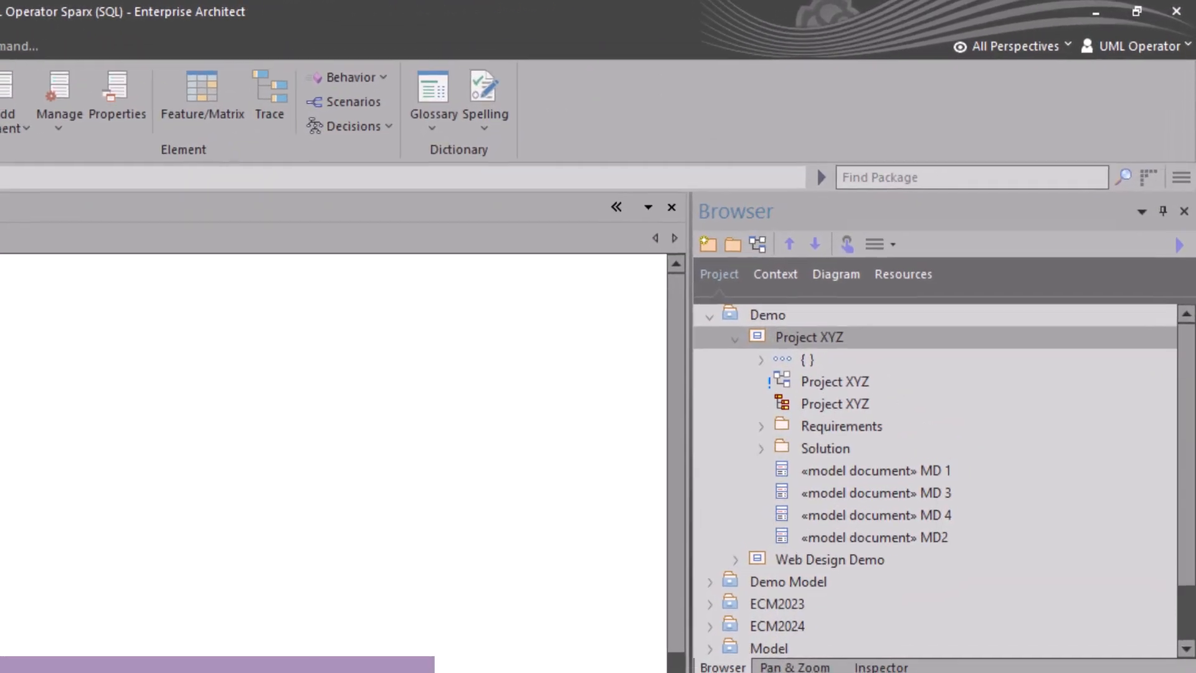
click(754, 242)
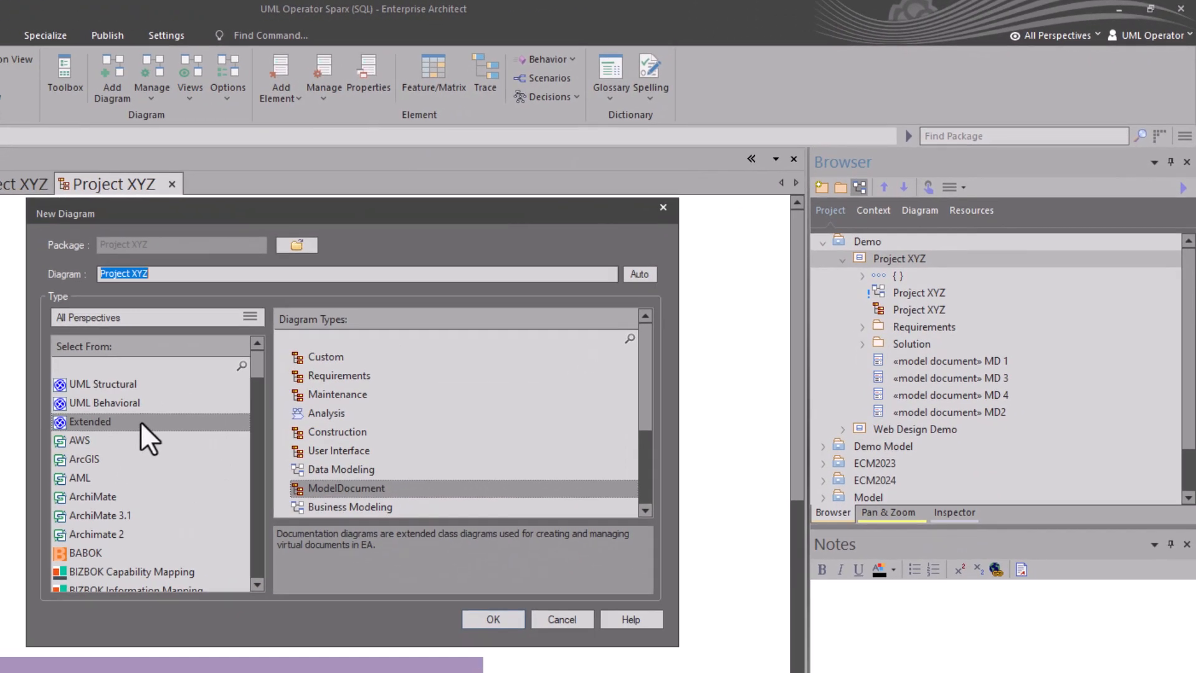
click(348, 489)
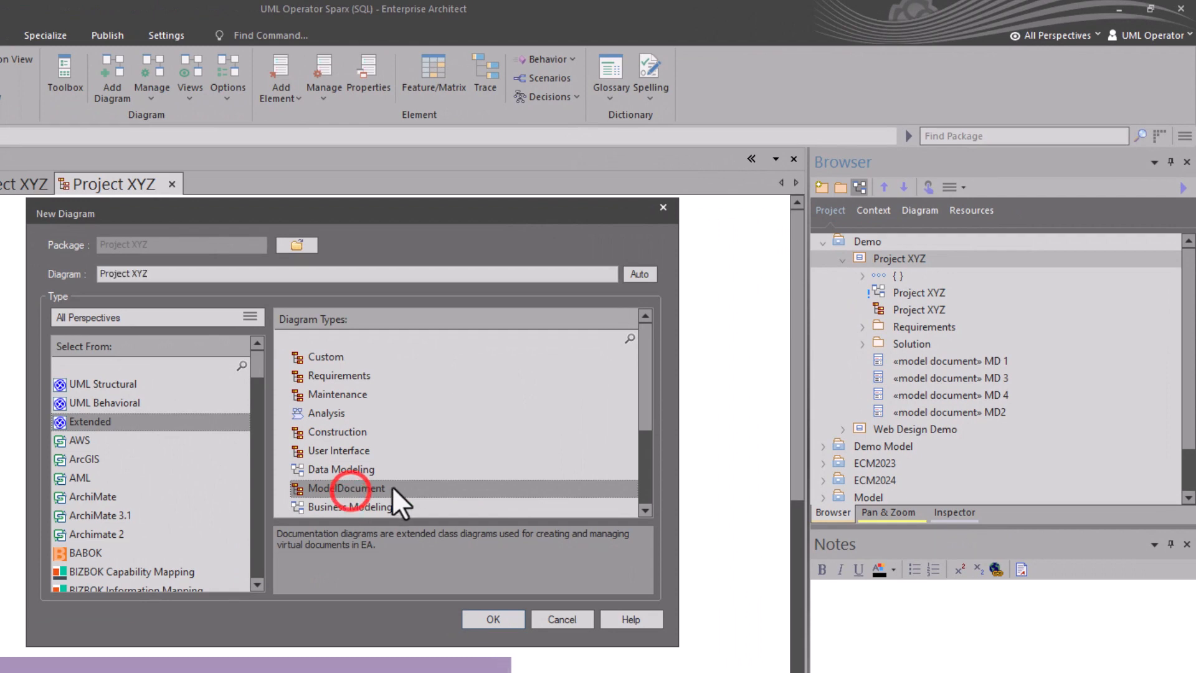
scroll(158, 441, down, 9)
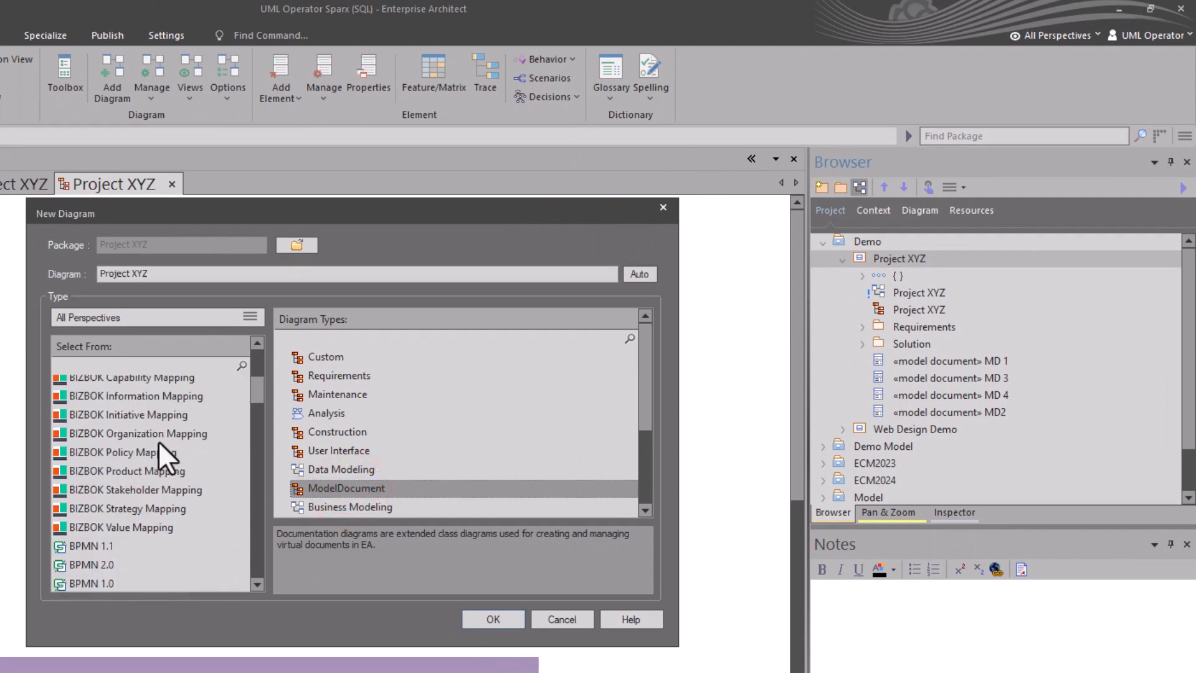
scroll(151, 473, down, 2)
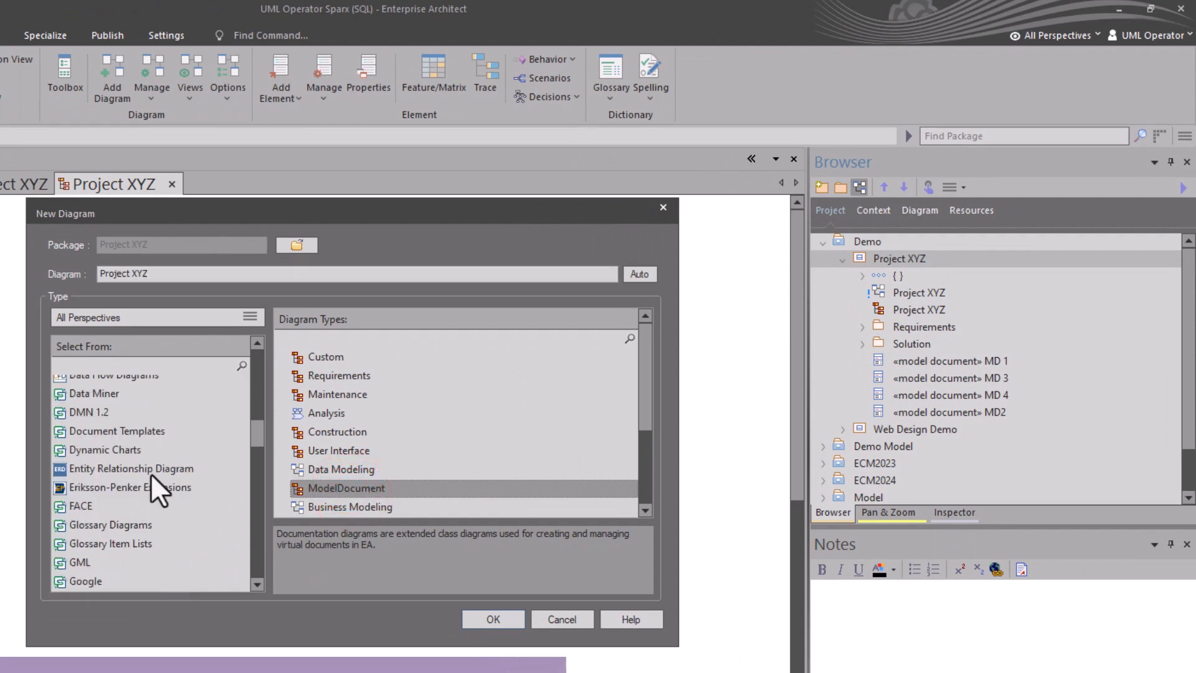
scroll(151, 472, up, 2)
scroll(150, 473, down, 2)
click(92, 429)
click(340, 358)
click(493, 617)
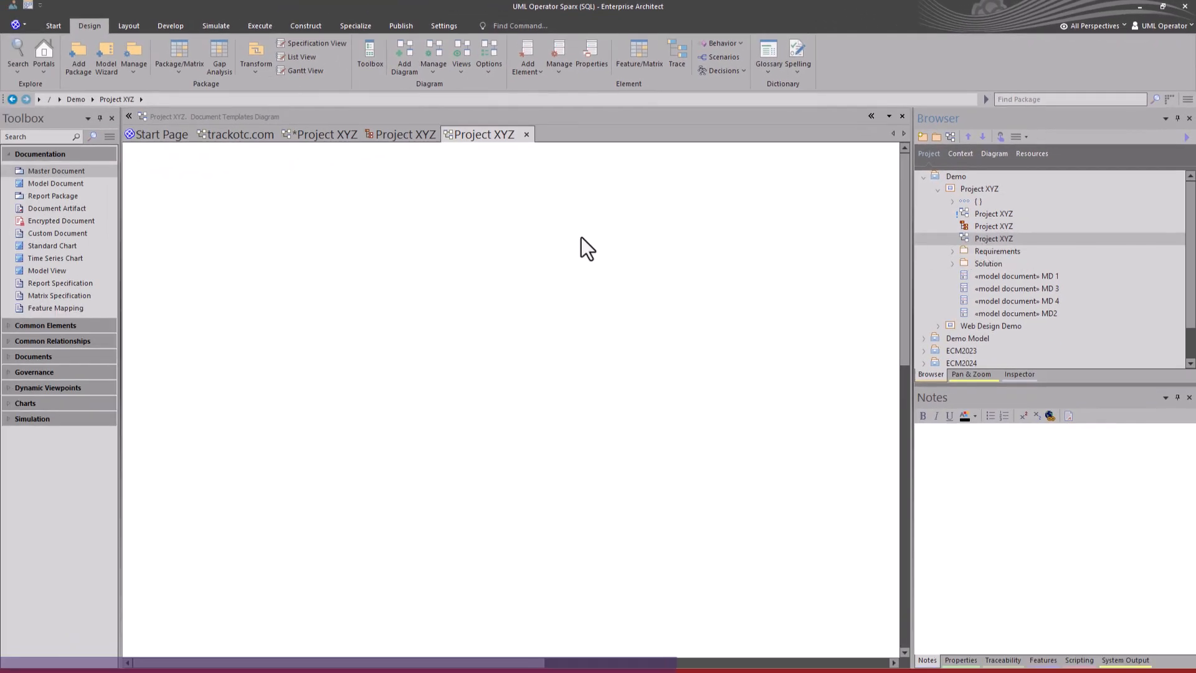
Open the new Documentation and Document Templates diagrams in turn and compare their toolbox pages and browser icons.
click(984, 237)
double_click(981, 227)
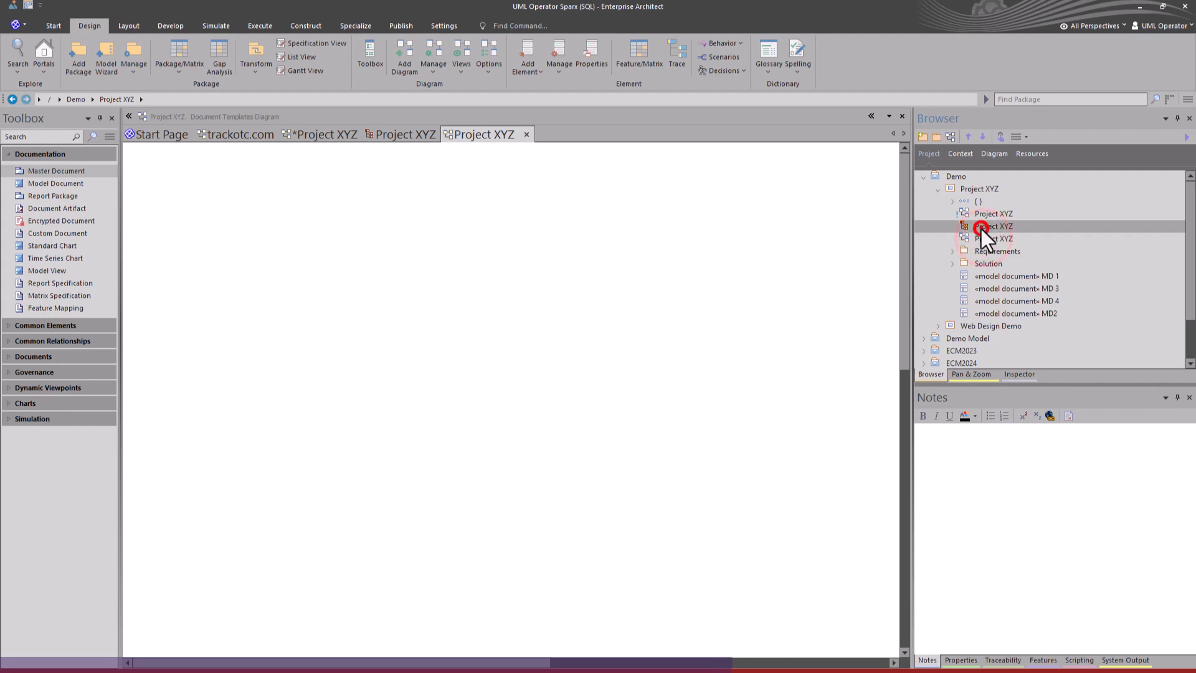
double_click(984, 238)
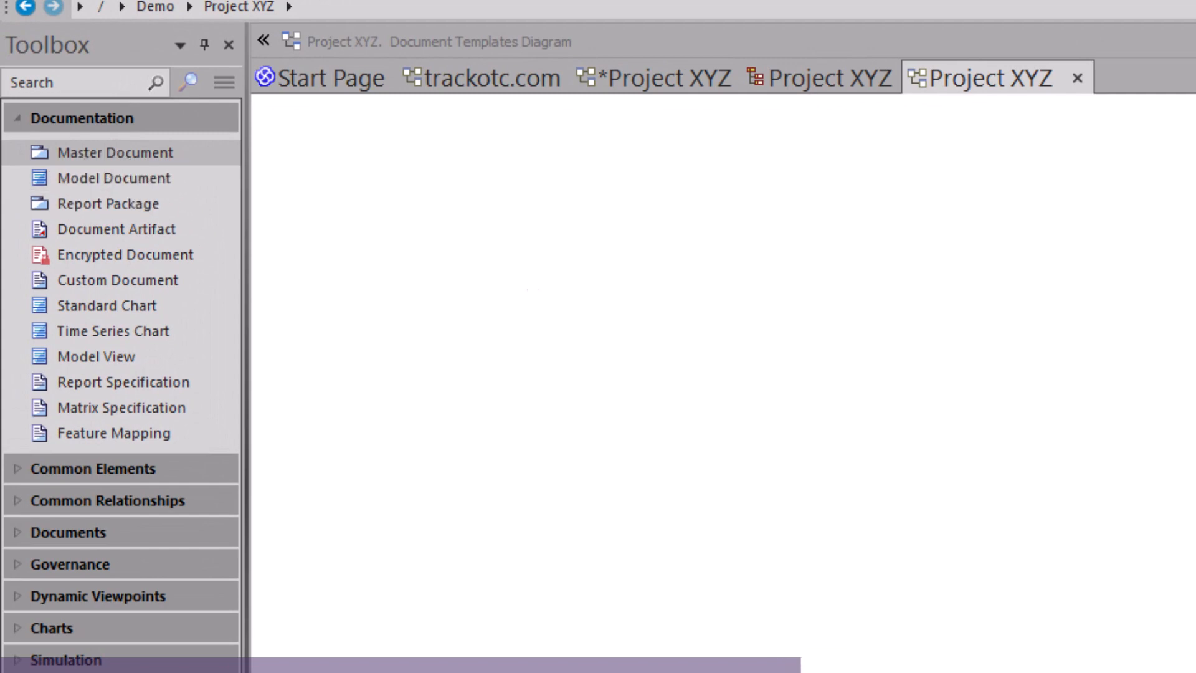
double_click(1158, 148)
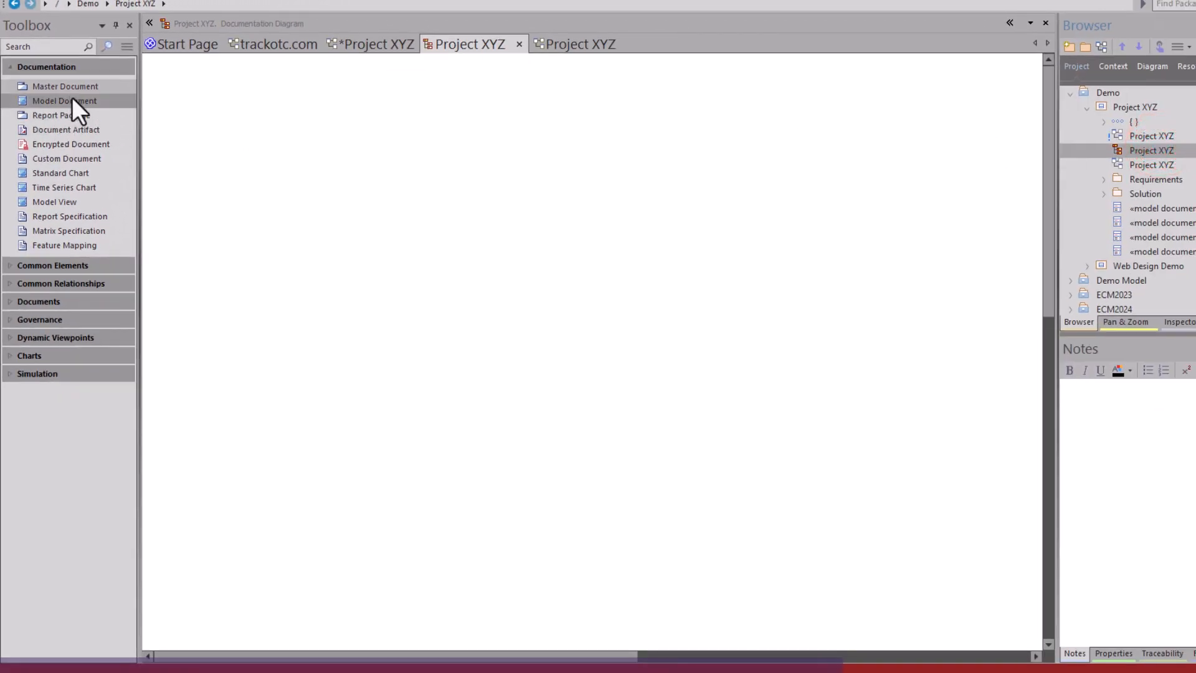
double_click(1155, 165)
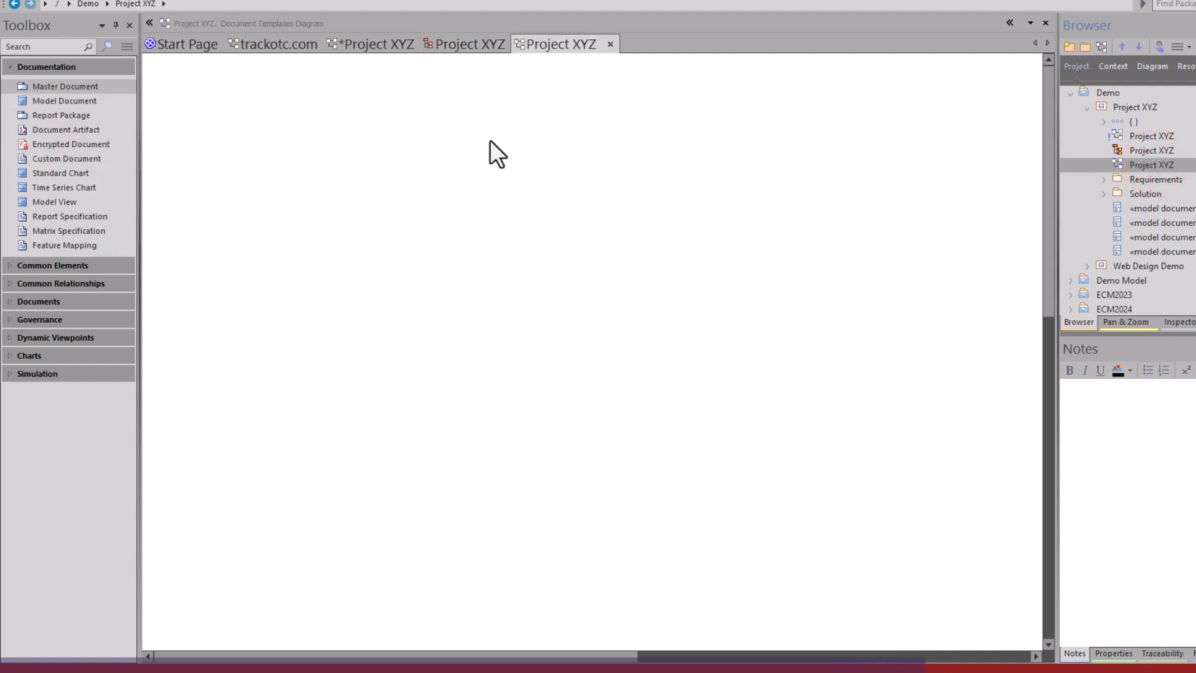
click(1124, 150)
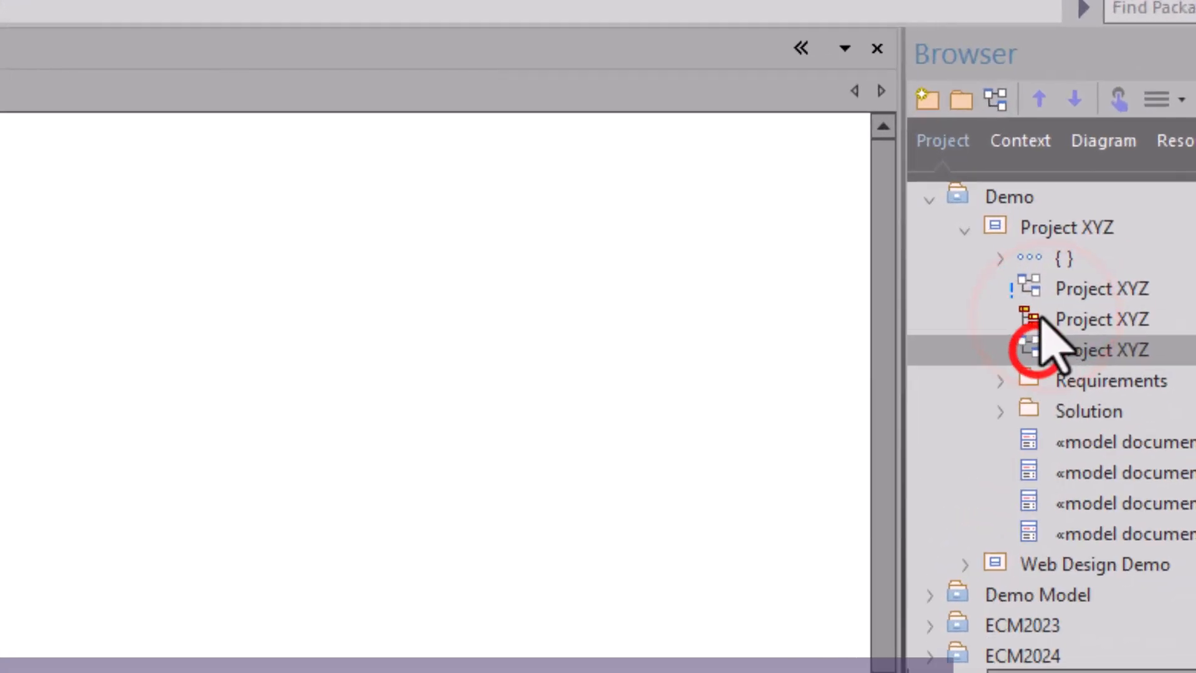
click(1021, 399)
click(1015, 366)
click(1019, 399)
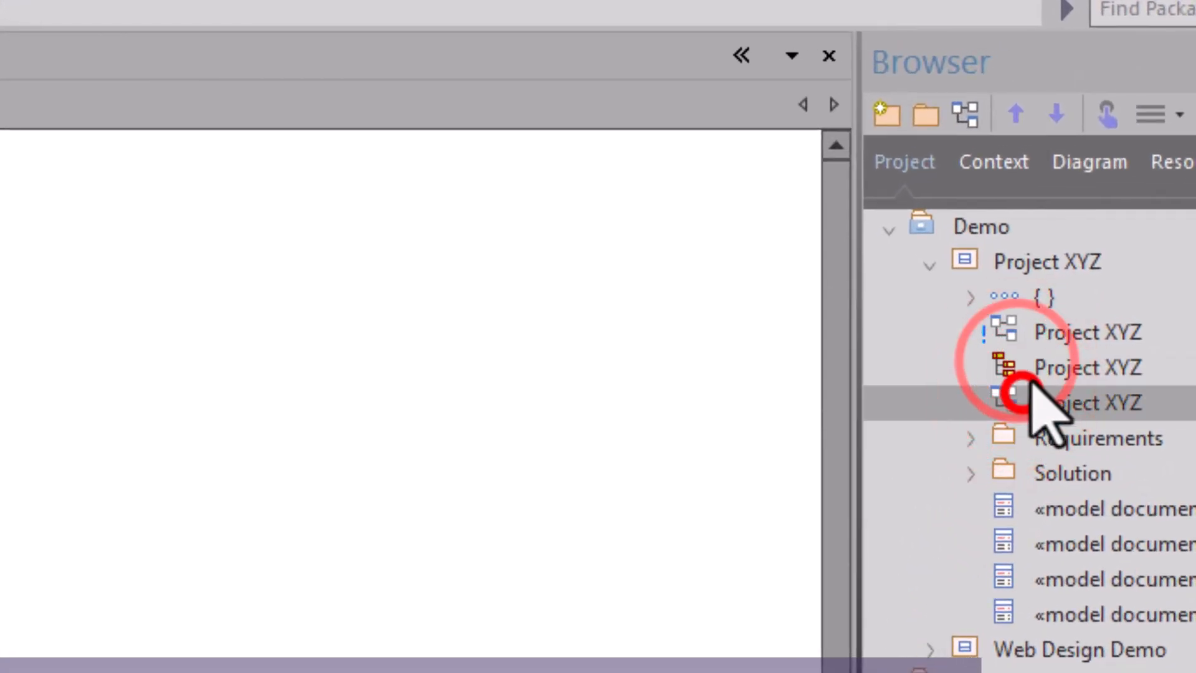
Open the original Project XYZ landing diagram and load a UML structural toolset into the toolbox.
click(1046, 333)
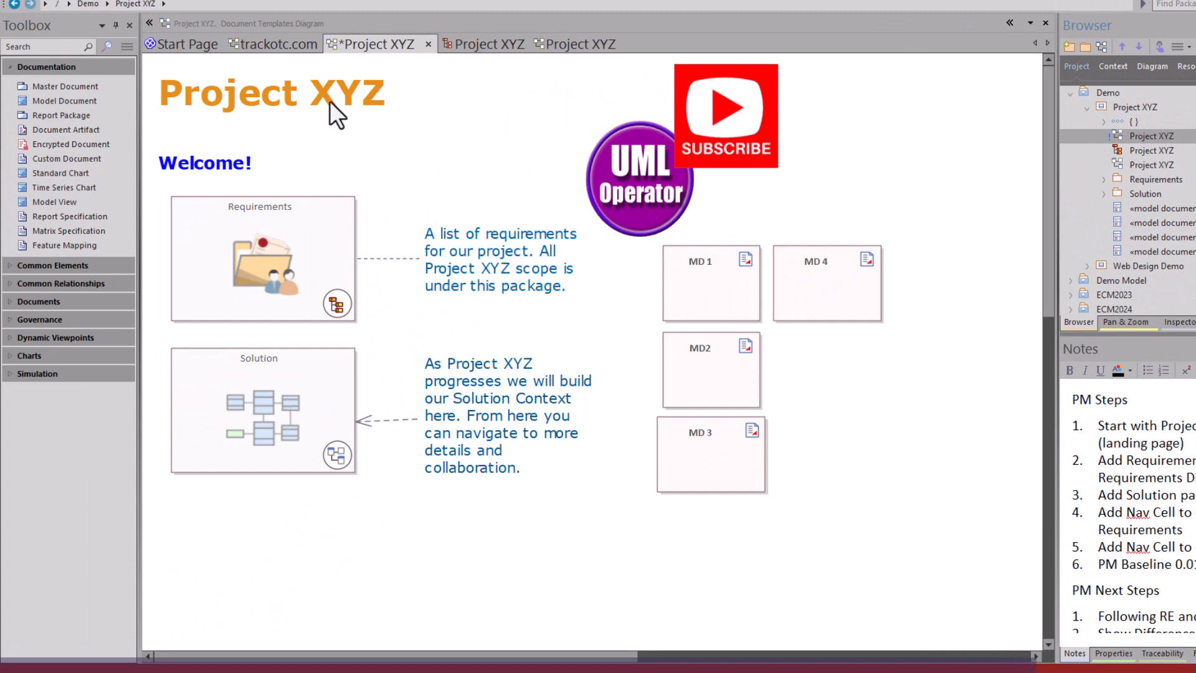
click(124, 44)
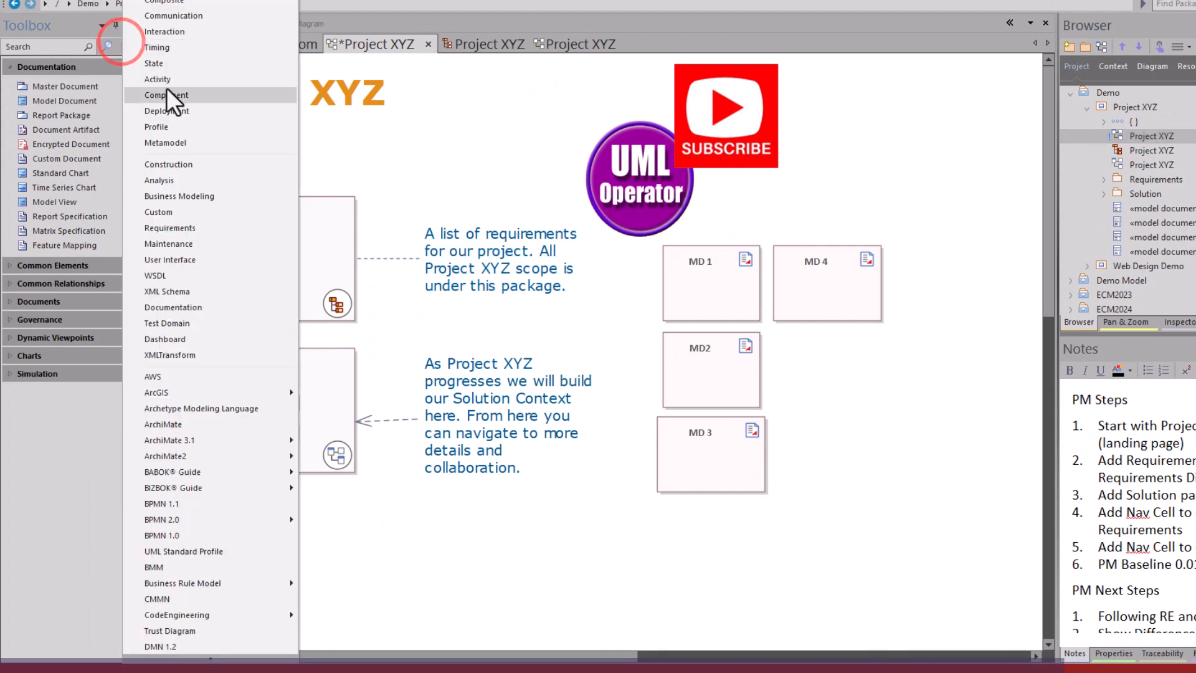
click(163, 0)
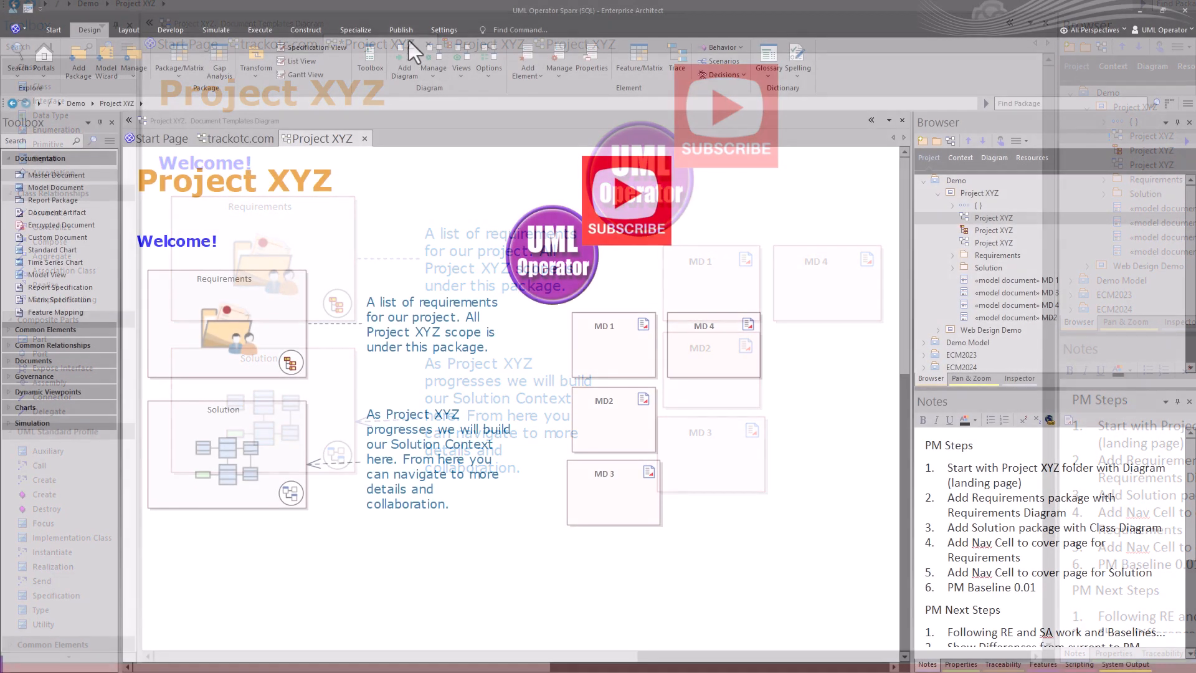
Run the Find Model Documents command from the publishing tools to list the project's model documents.
click(459, 37)
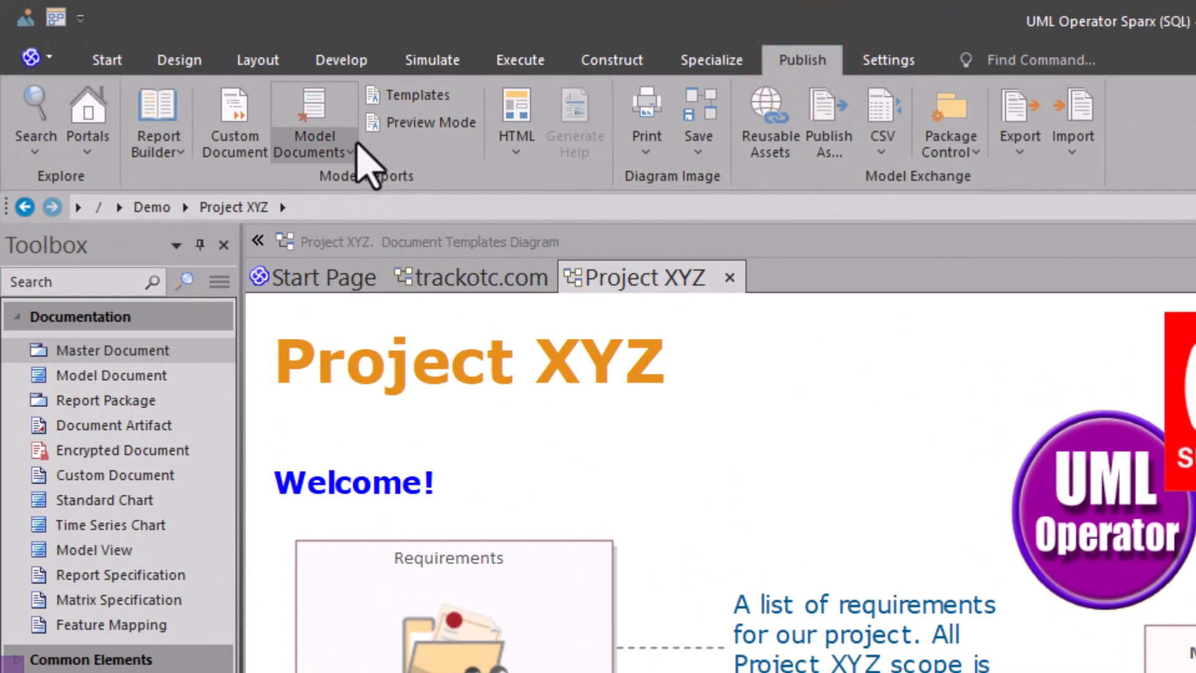
click(329, 134)
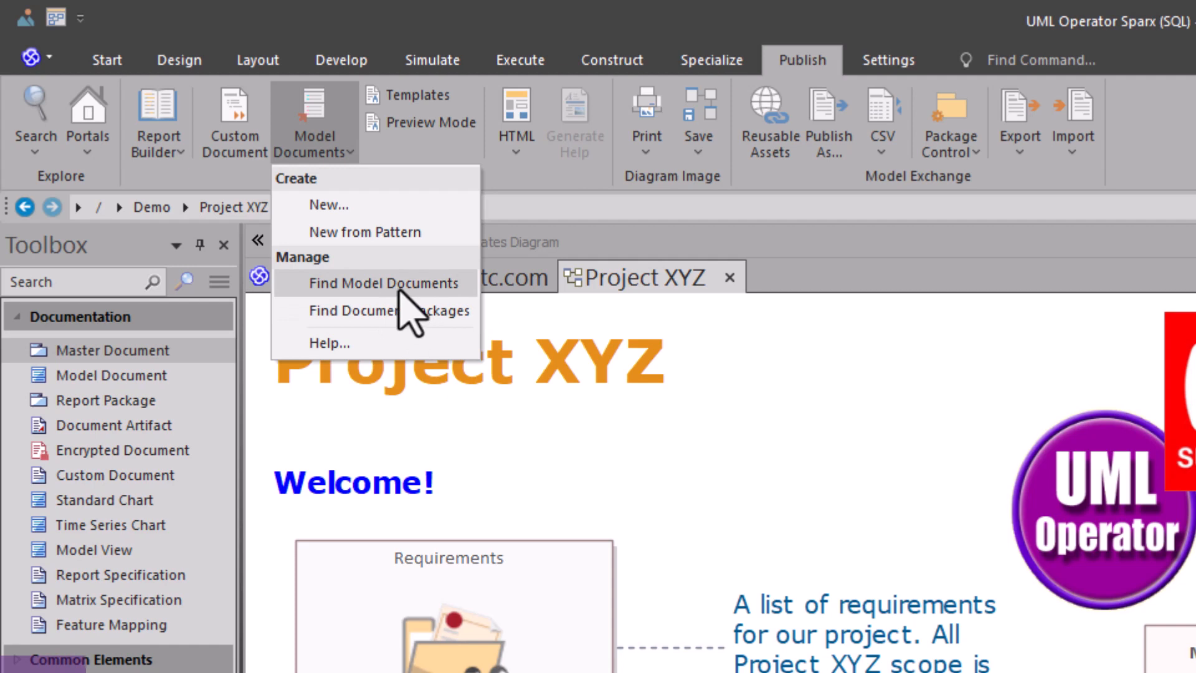
click(366, 281)
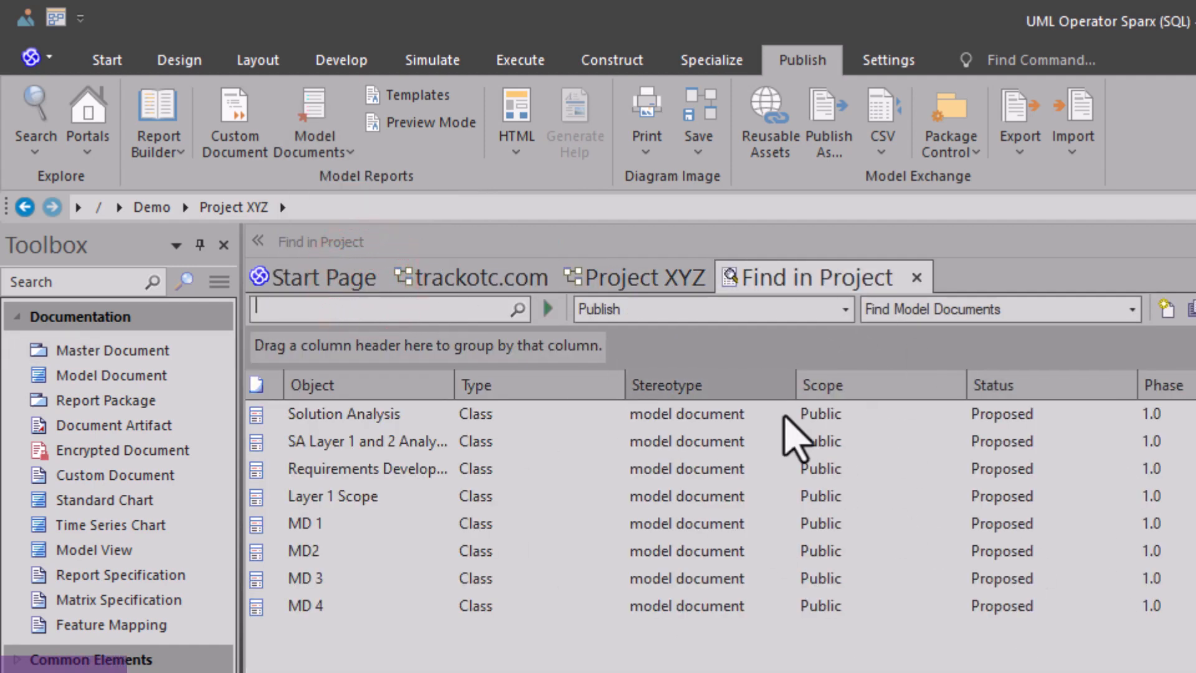
Review the available search categories and the searches under Publish, and close the Find in Project view.
click(782, 276)
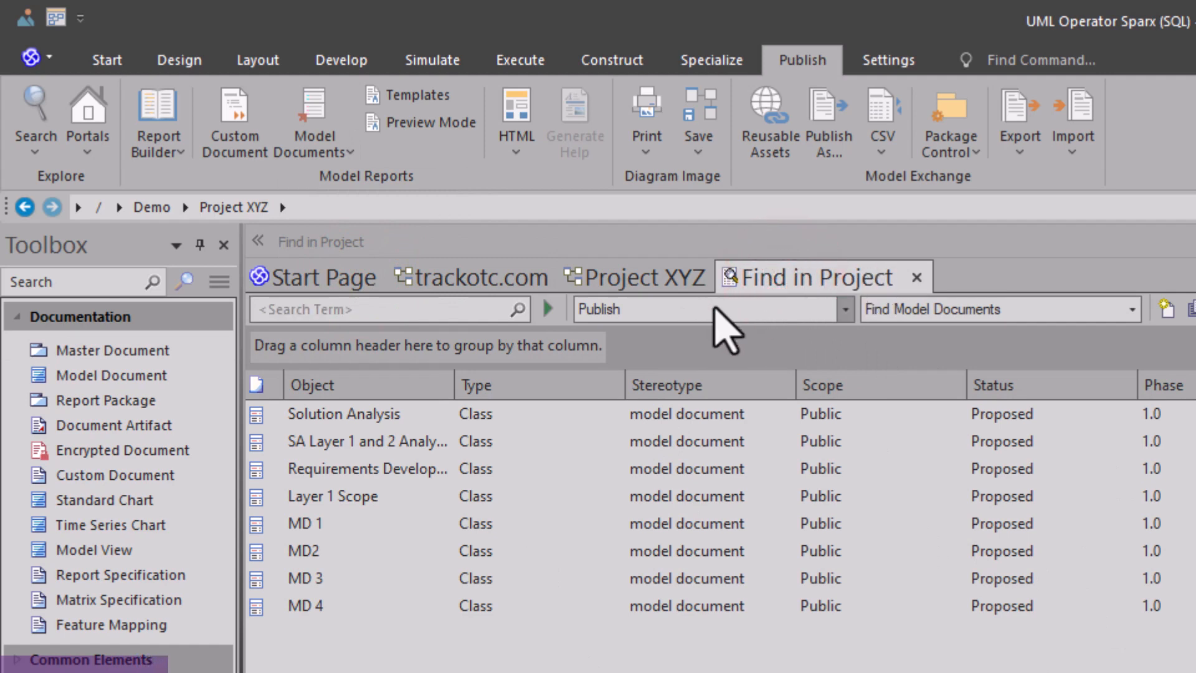
click(845, 309)
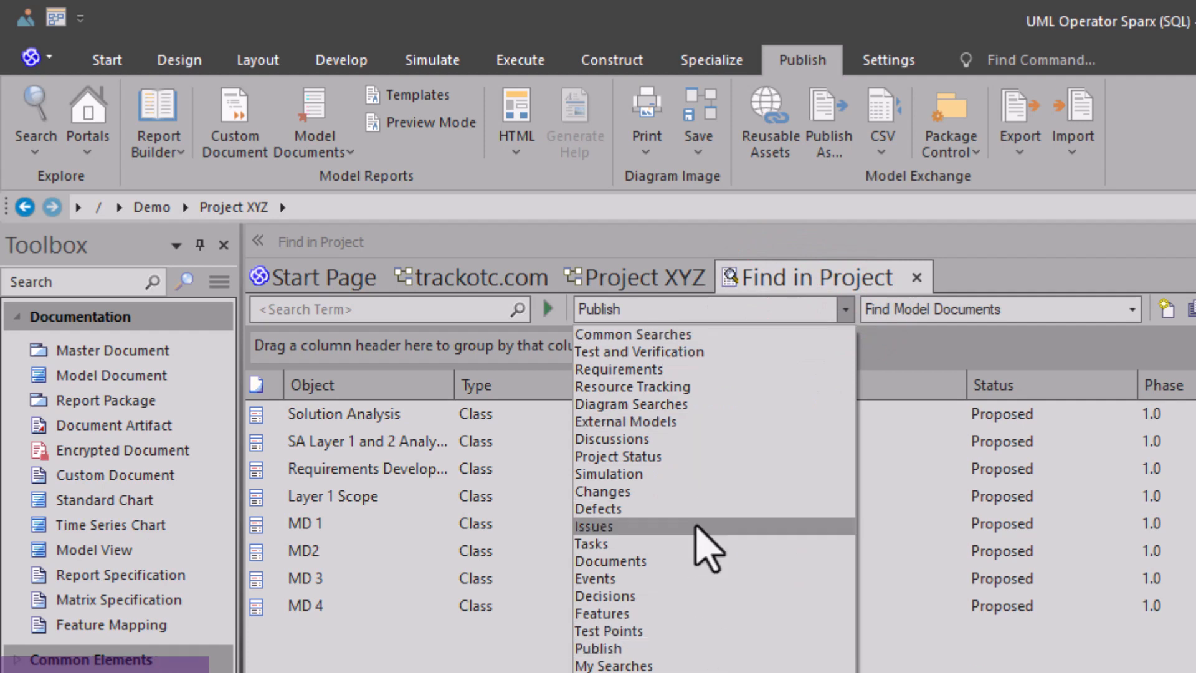
click(1087, 310)
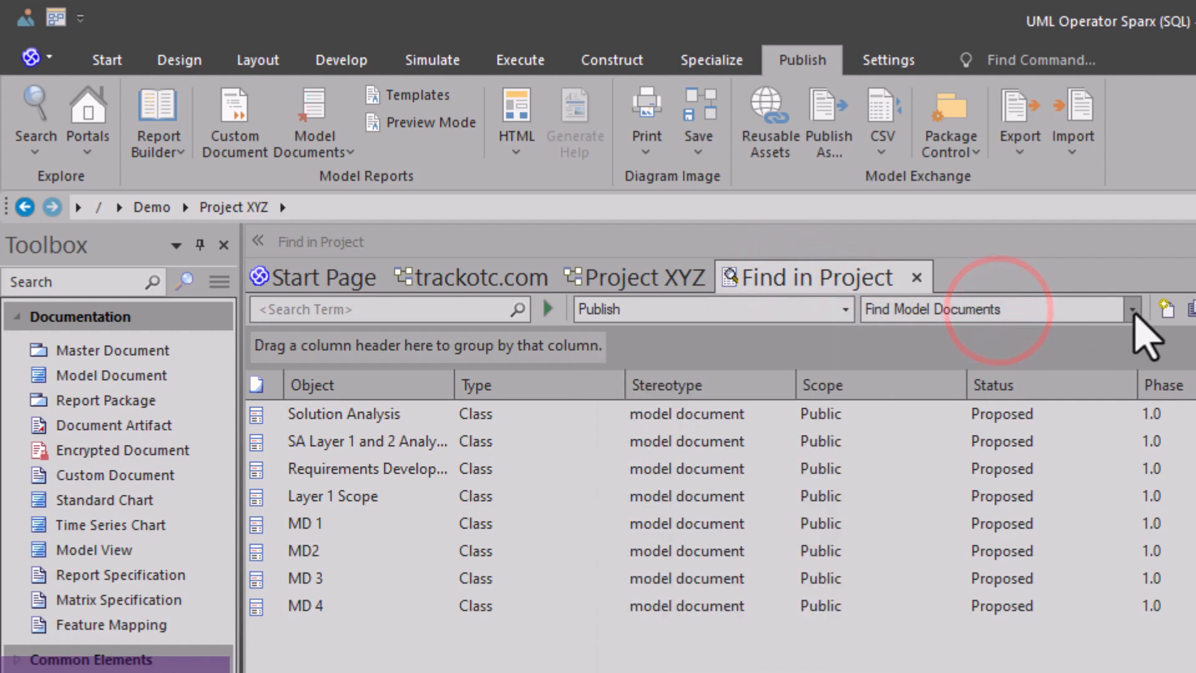
click(1132, 310)
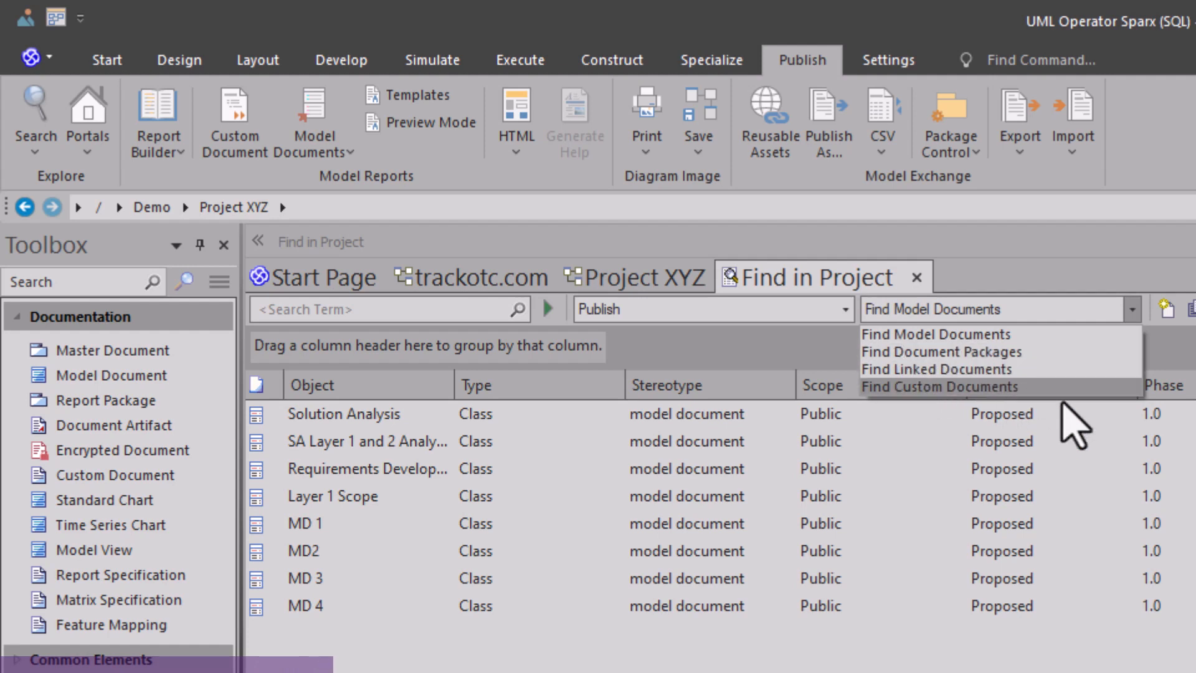
click(1131, 310)
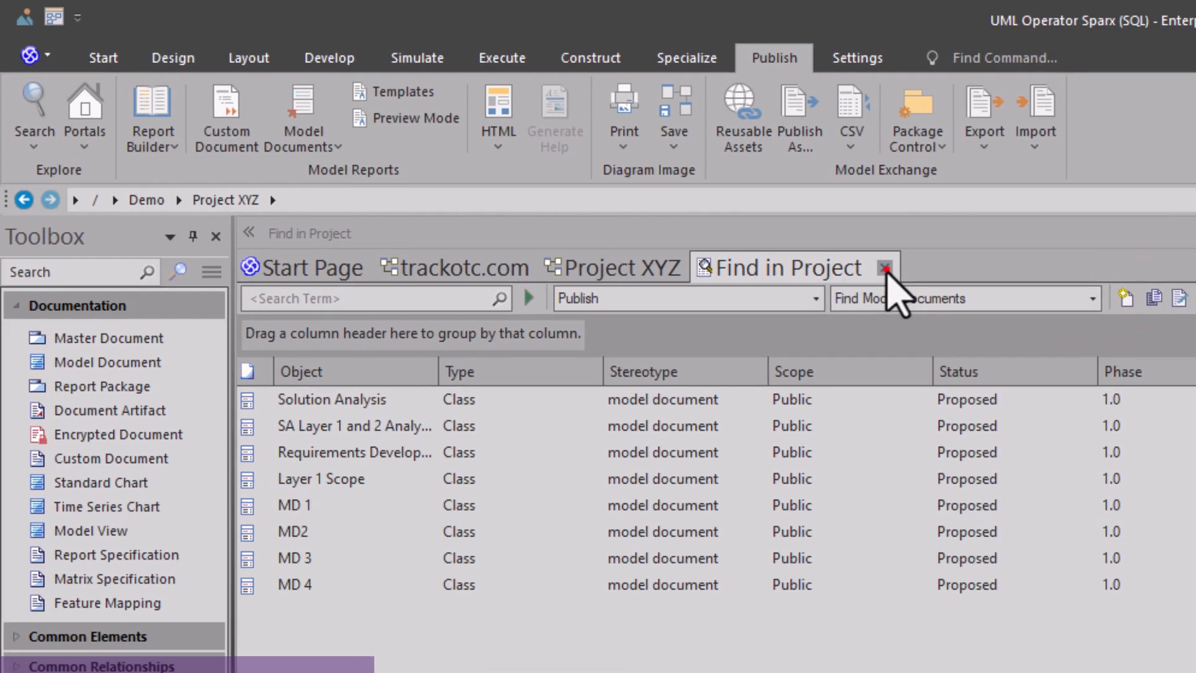
click(916, 277)
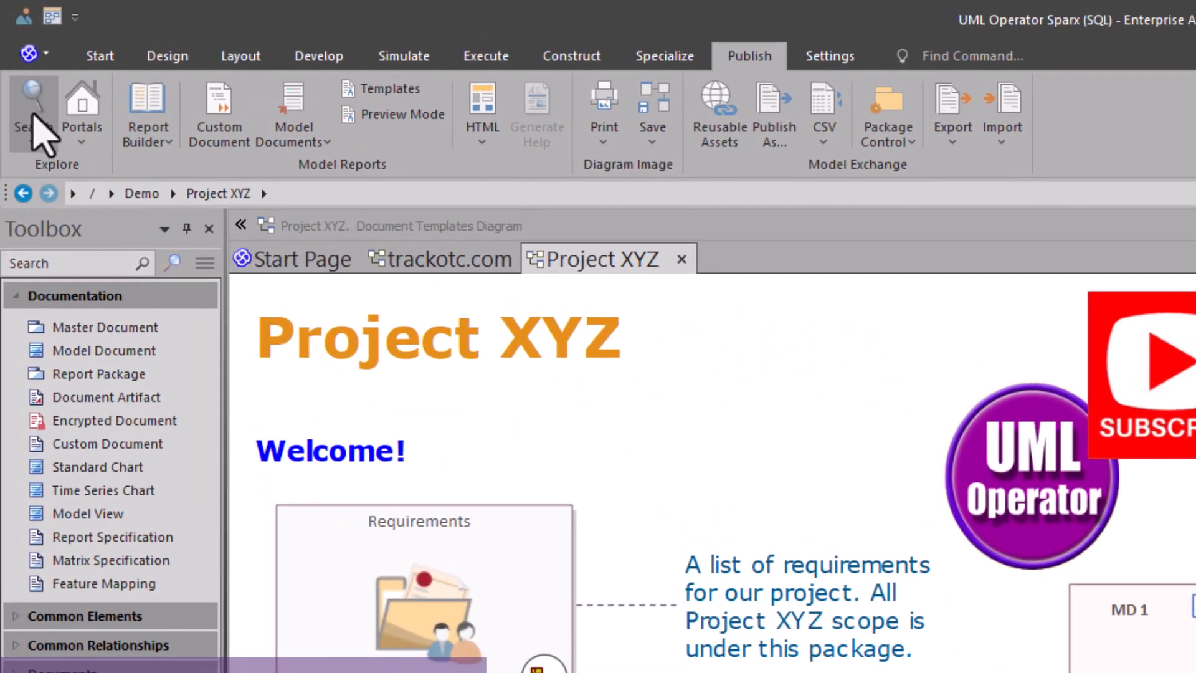
Open the model search from the Explore tools in the Design ribbon.
click(98, 56)
click(166, 56)
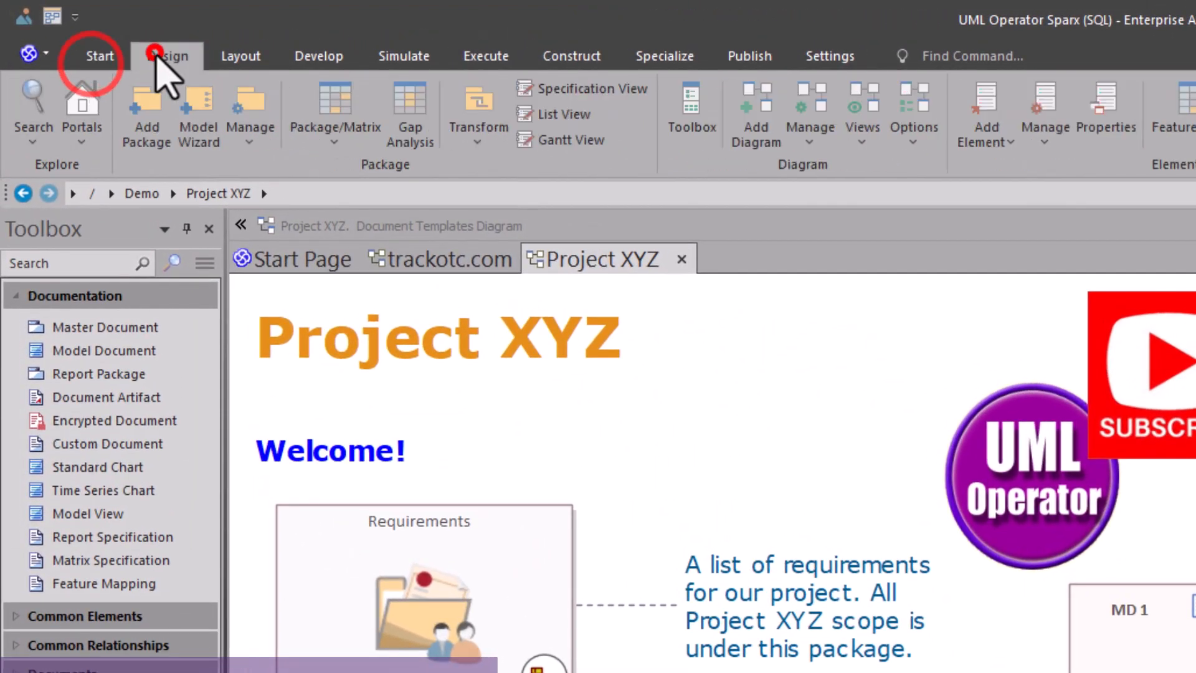
click(30, 115)
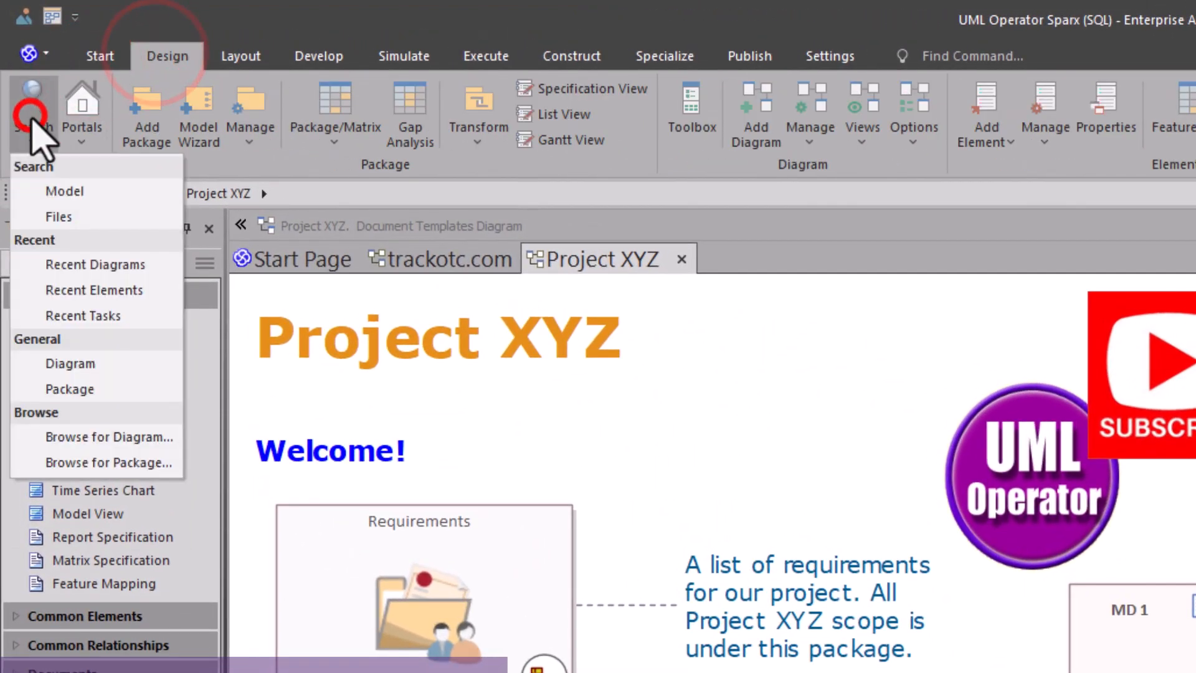
click(97, 190)
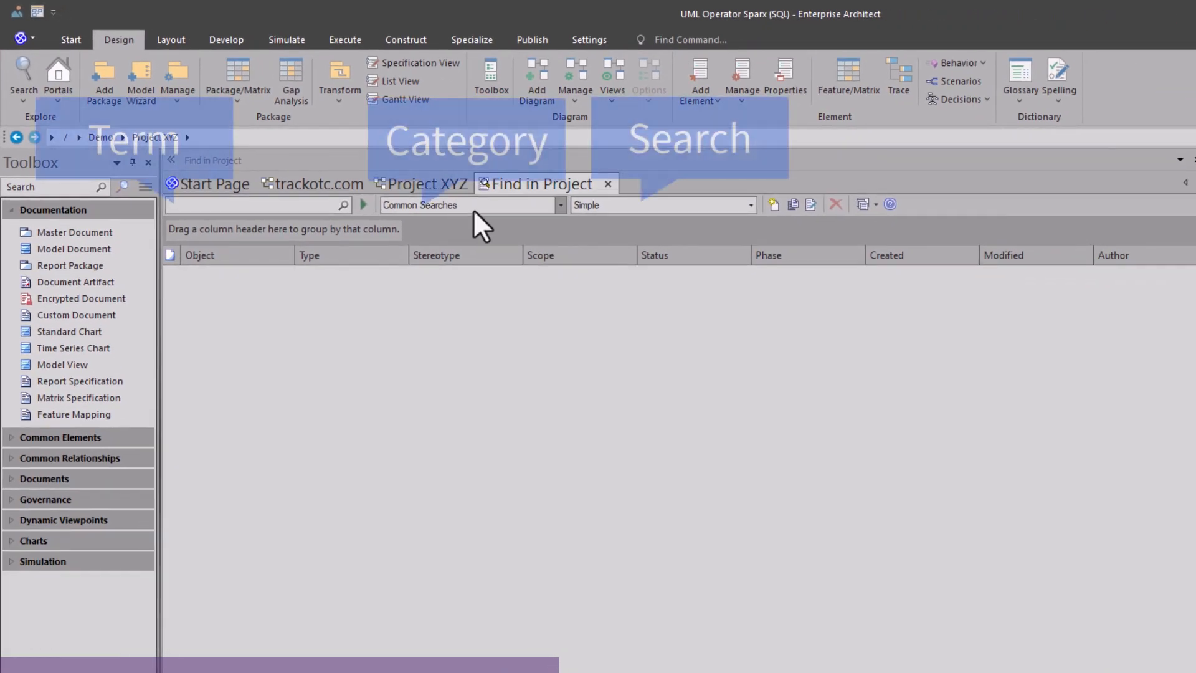
Run the Find Model Documents search from the Publish category with an empty search term.
click(558, 204)
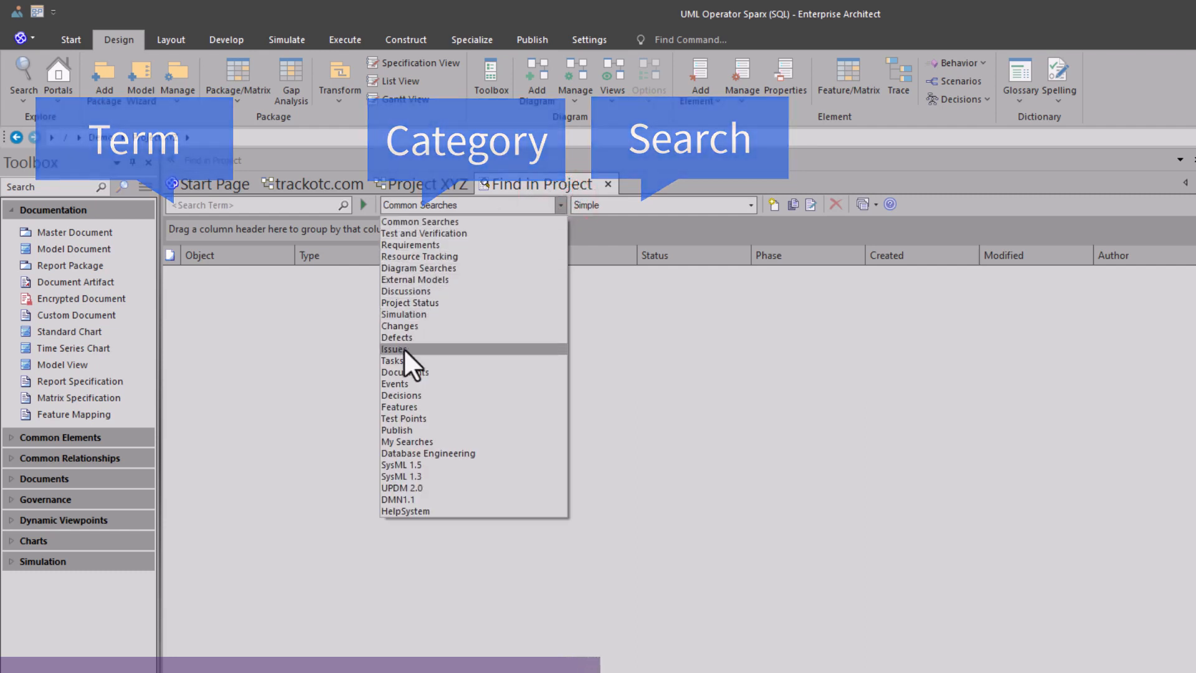
click(423, 431)
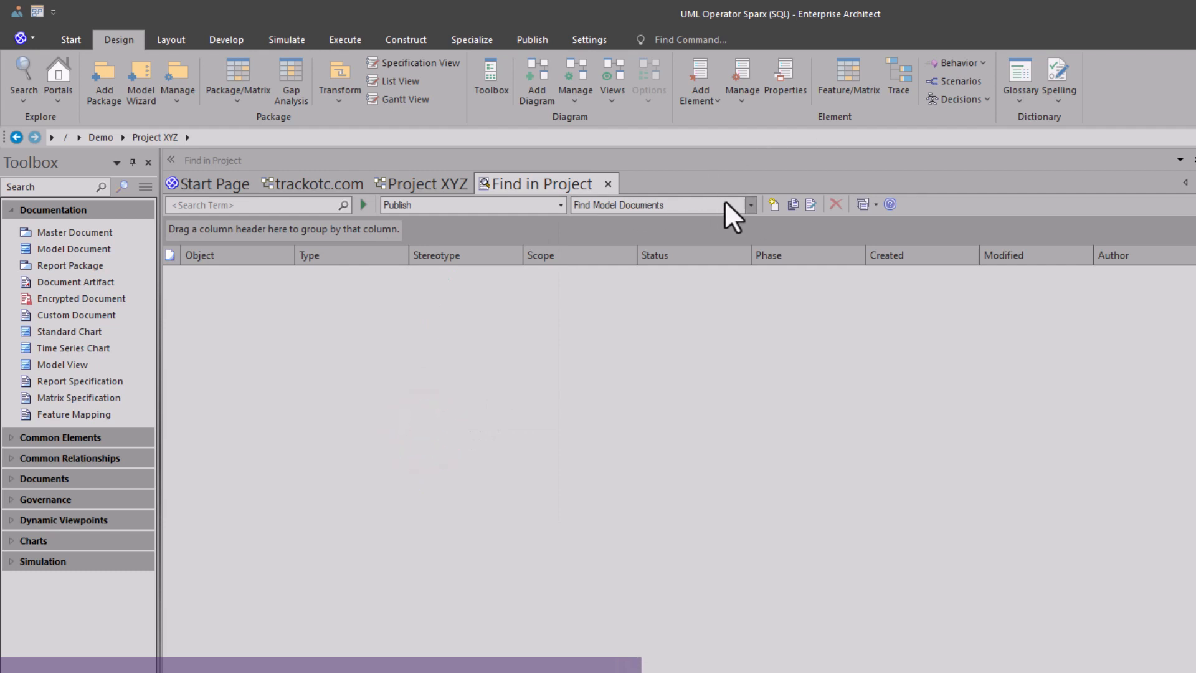
click(752, 205)
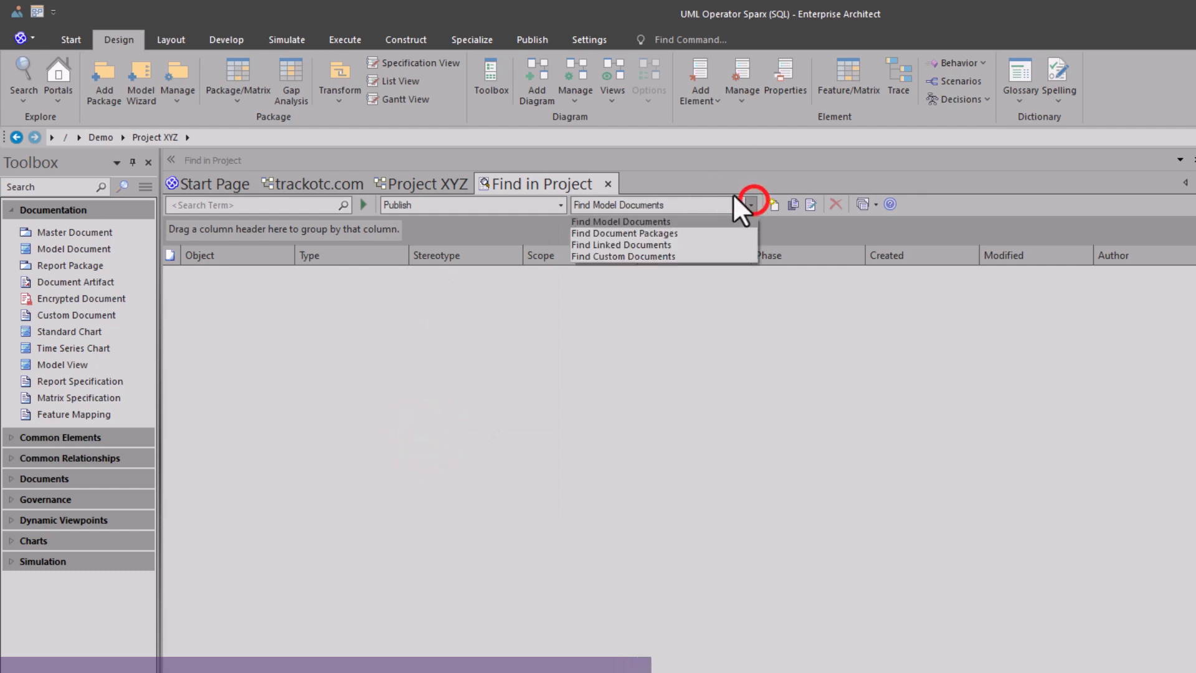
click(636, 223)
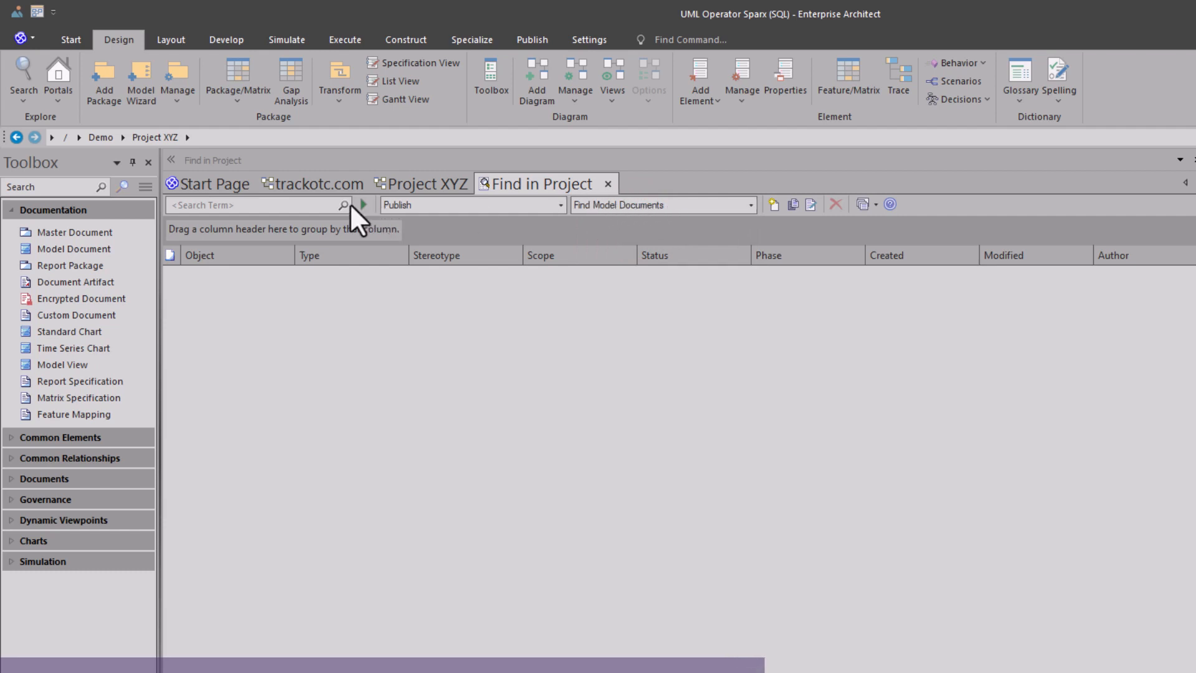
click(283, 205)
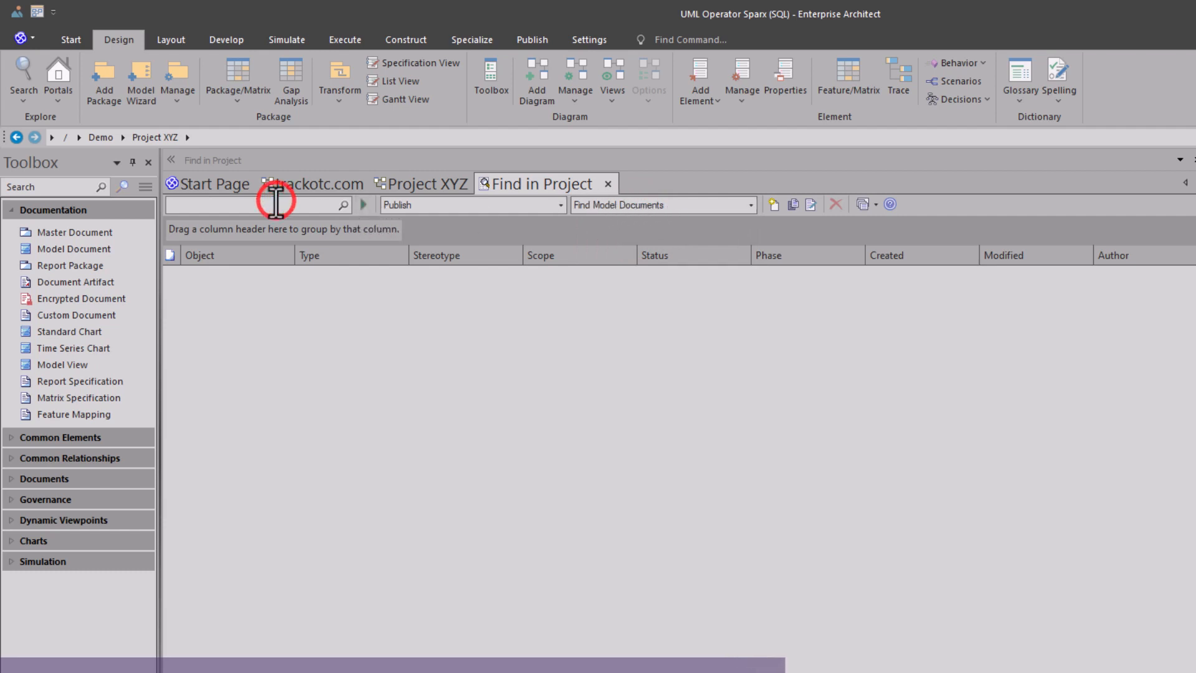
click(363, 206)
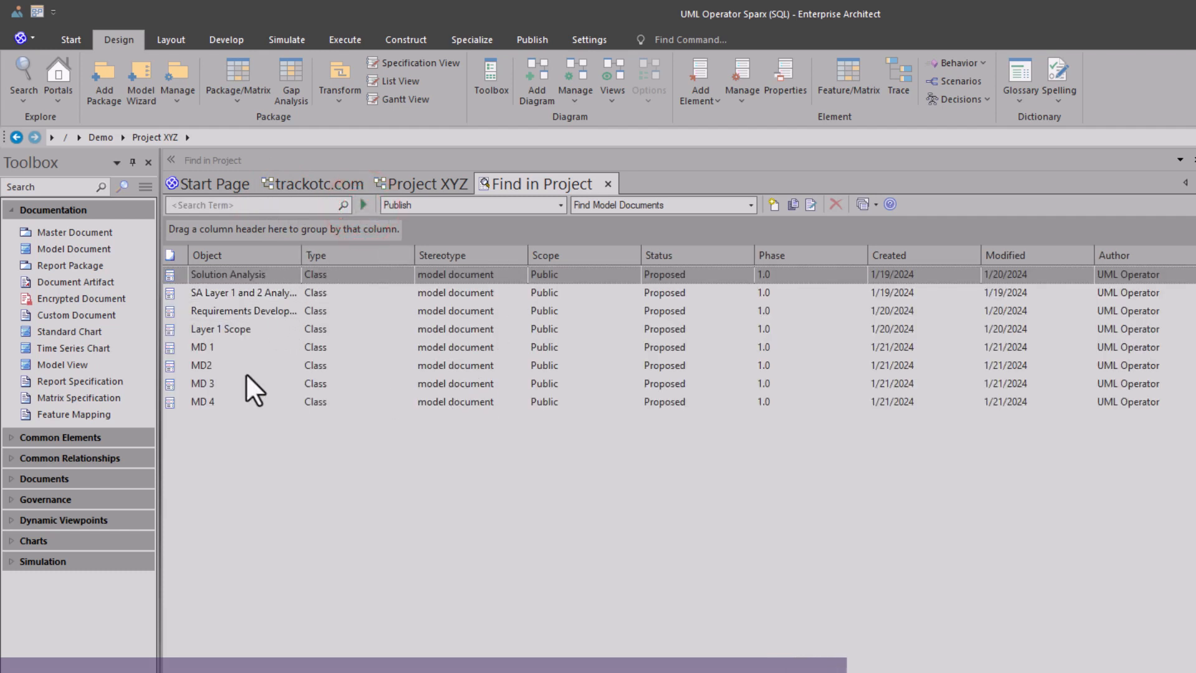
Examine the model documents found by the search, from Solution Analysis and SA Layer 1 and 2 Analysis through MD 4.
click(206, 347)
click(211, 365)
click(210, 383)
click(203, 401)
click(202, 361)
click(208, 330)
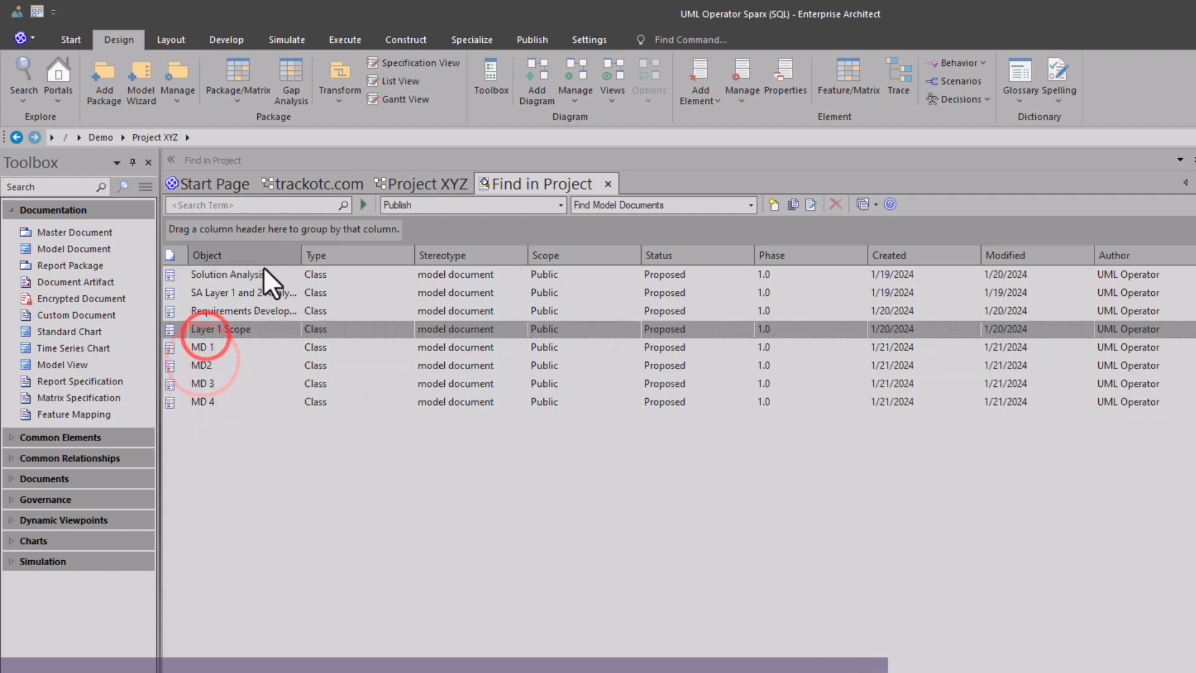
click(242, 274)
click(229, 311)
click(228, 327)
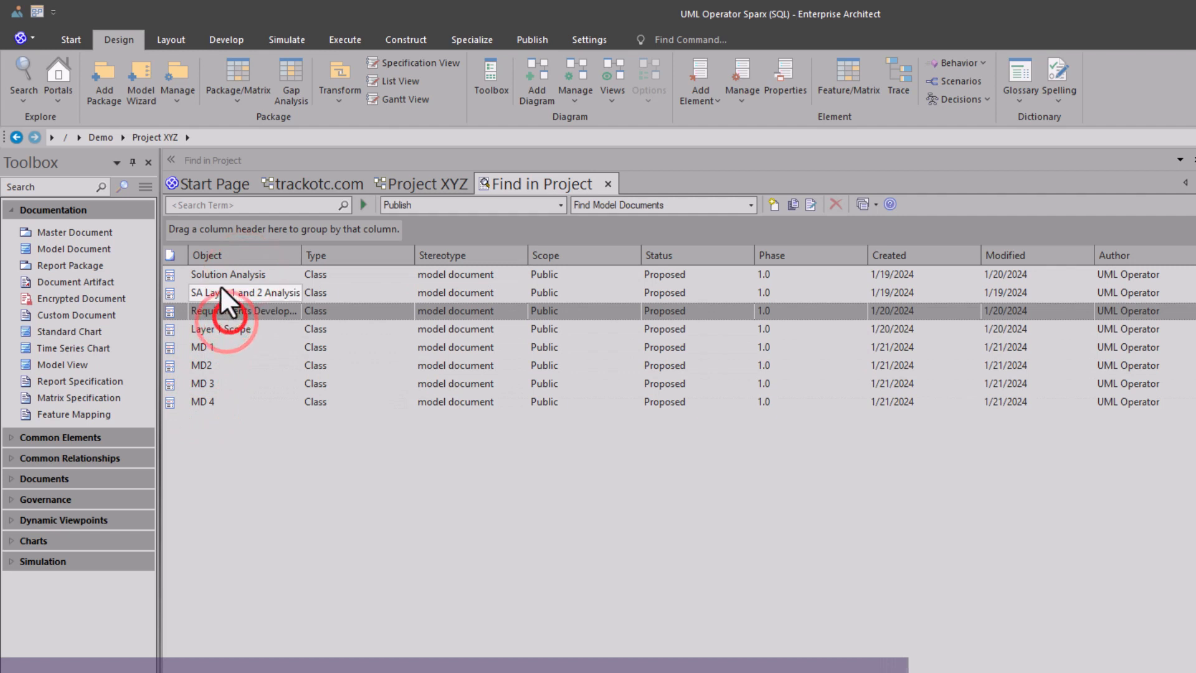
click(219, 288)
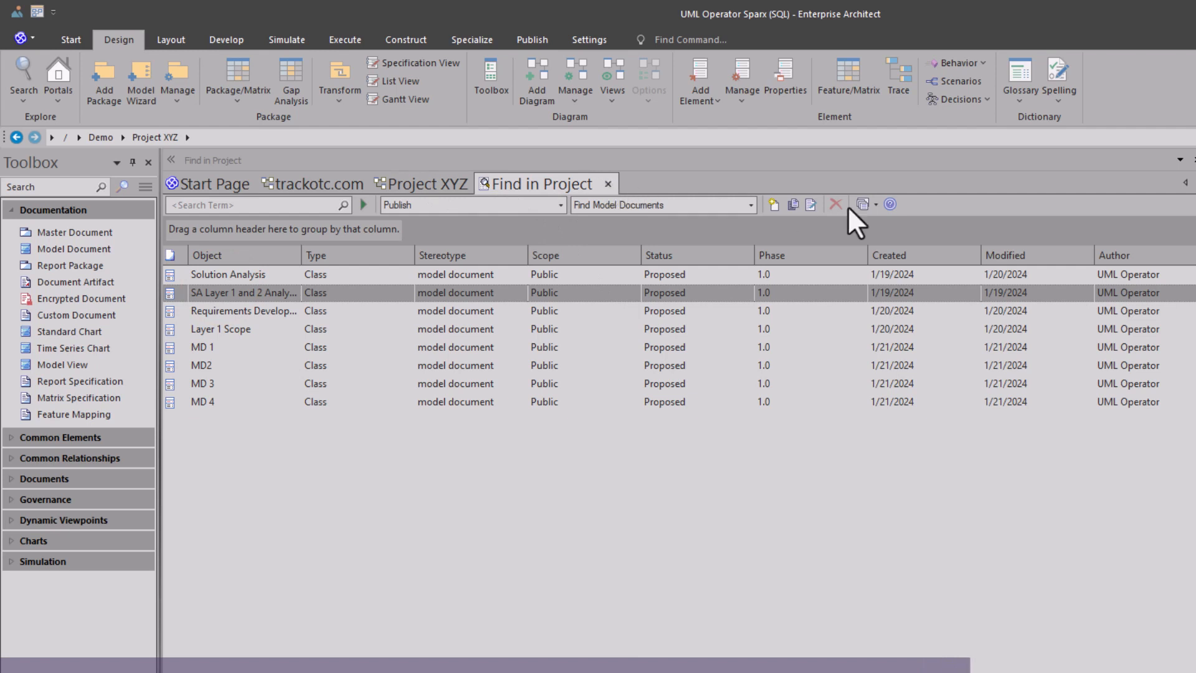
Run the Find Document Packages search from the Publish category with an empty search term.
click(750, 204)
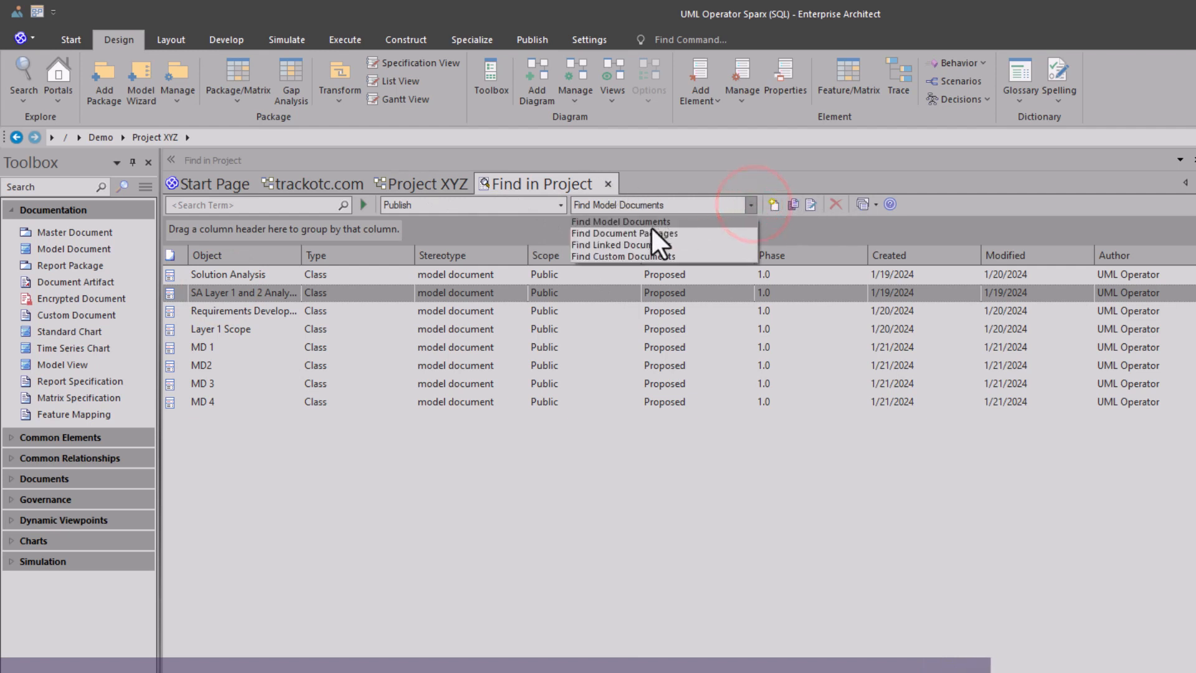
click(646, 232)
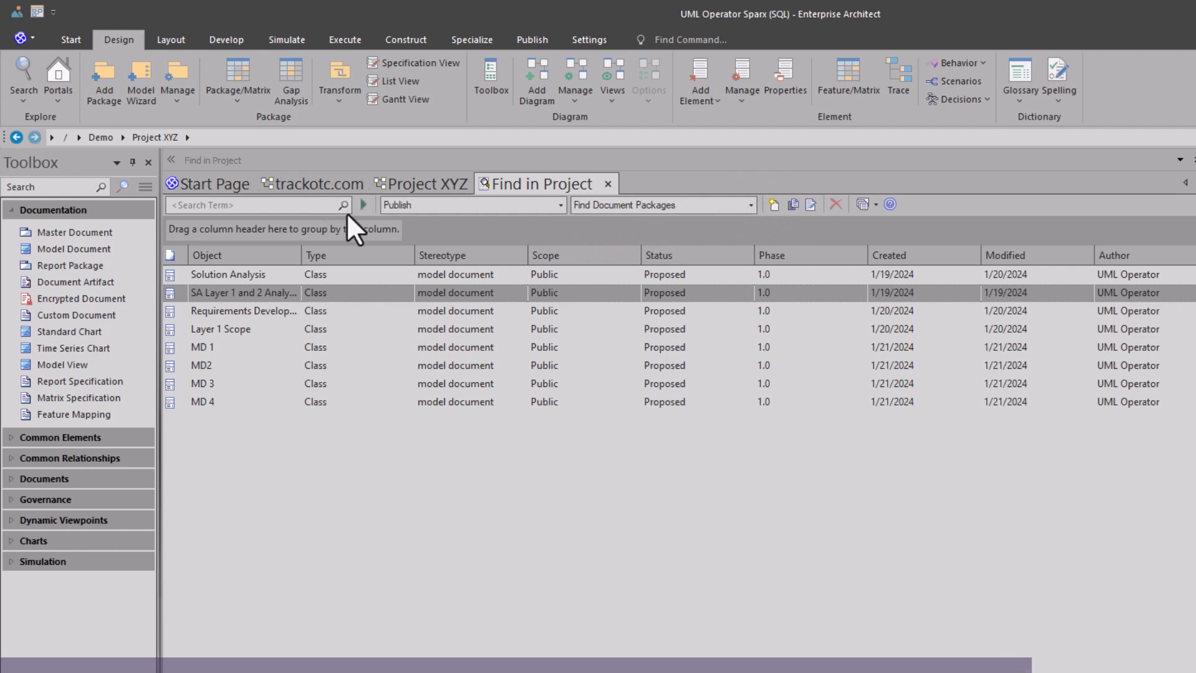
click(364, 206)
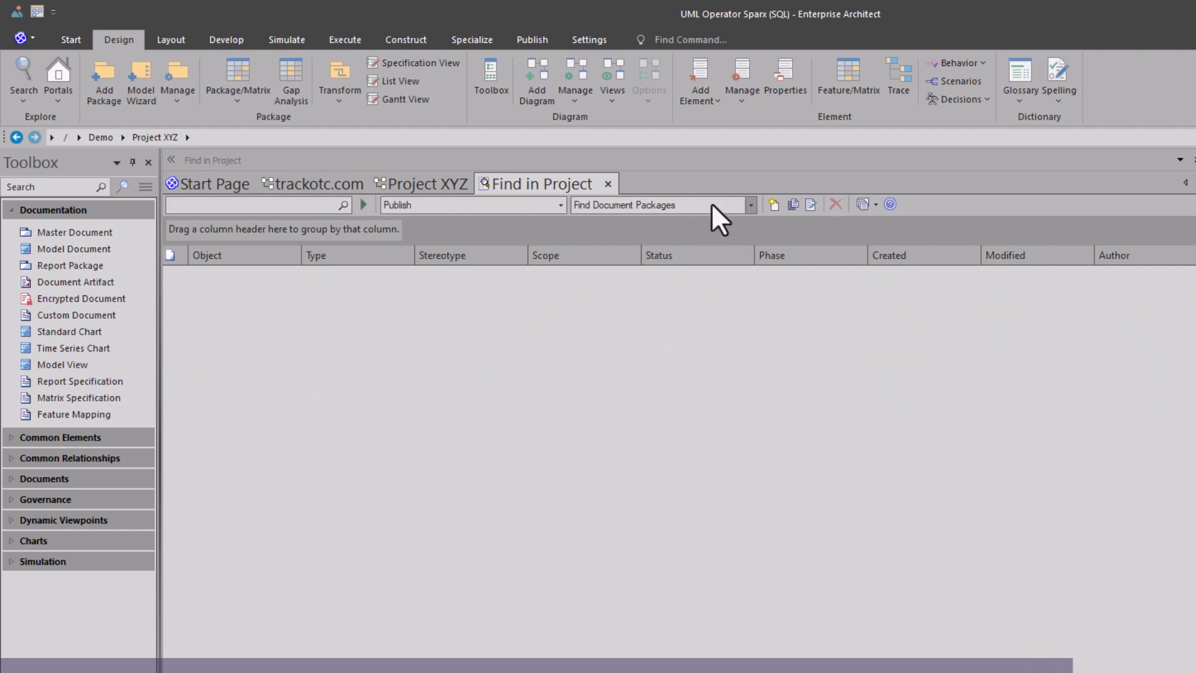
Run the Find Model Documents search again with an empty search term, and close the Find in Project view.
click(750, 206)
click(650, 221)
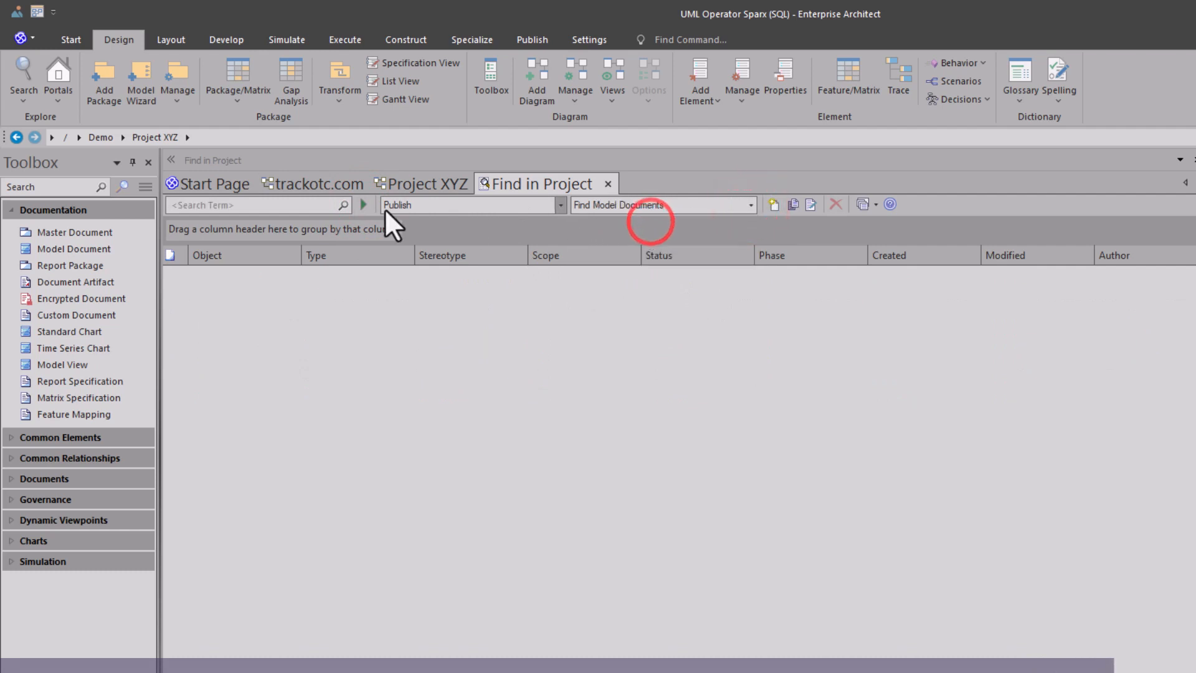
click(362, 206)
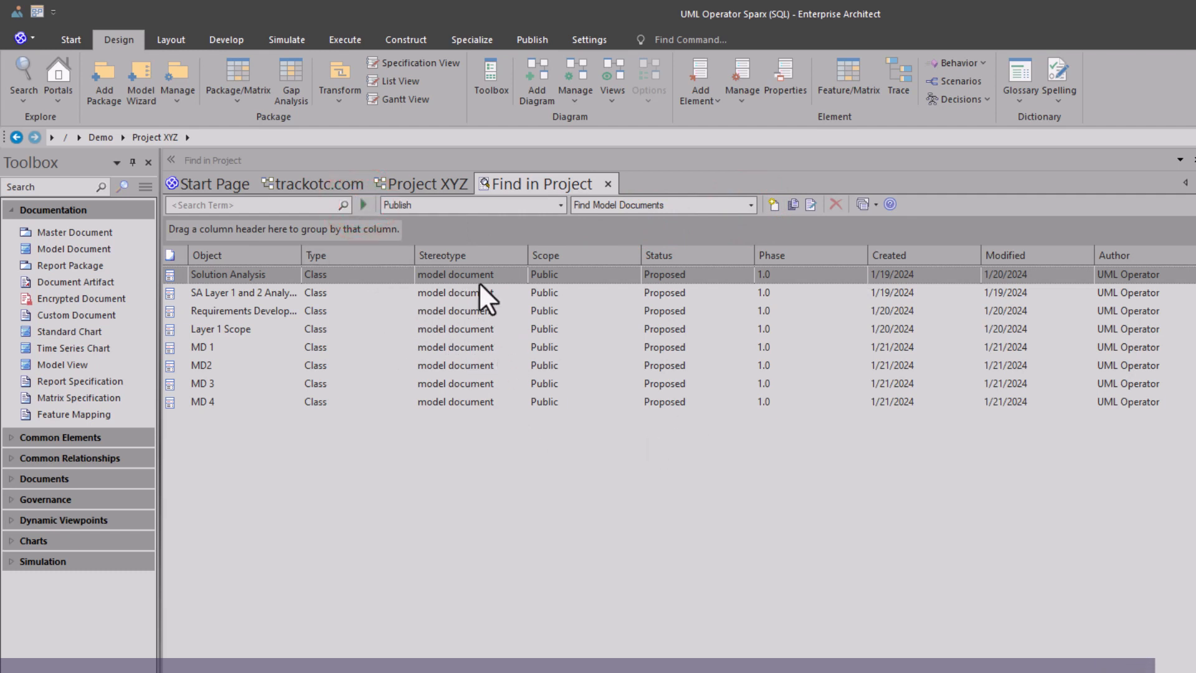
click(791, 206)
click(608, 184)
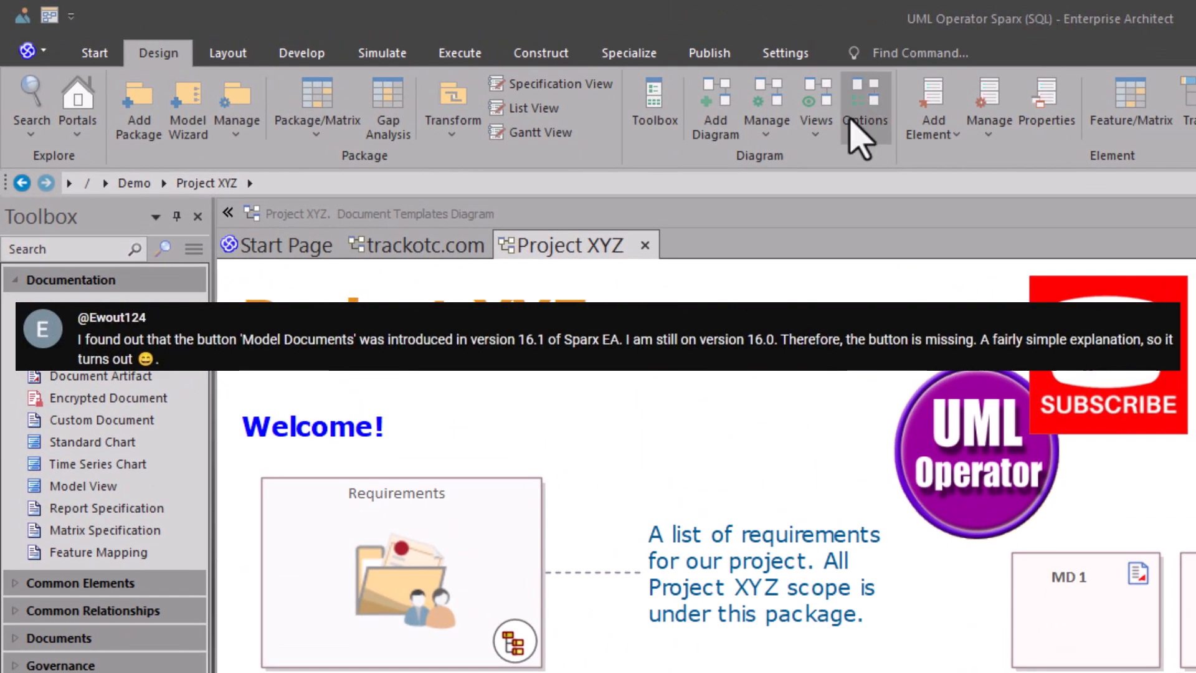
Review the create and manage commands for Model Documents in the publishing tools without running any of them.
click(704, 55)
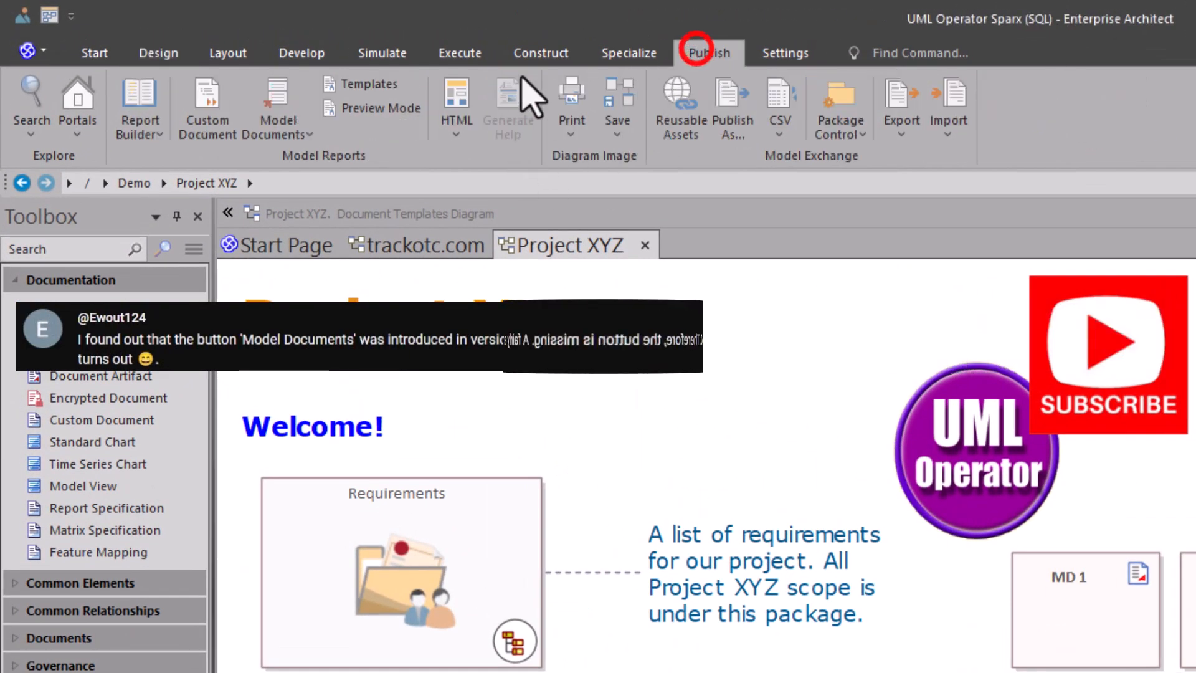
click(292, 134)
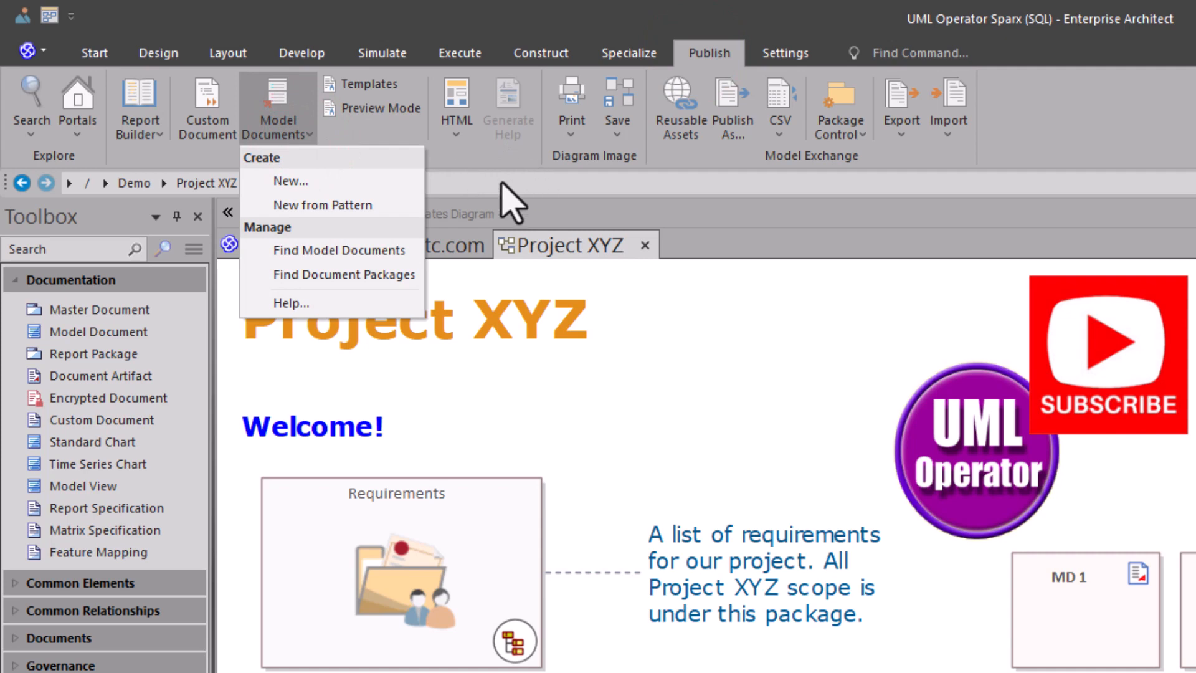
click(747, 190)
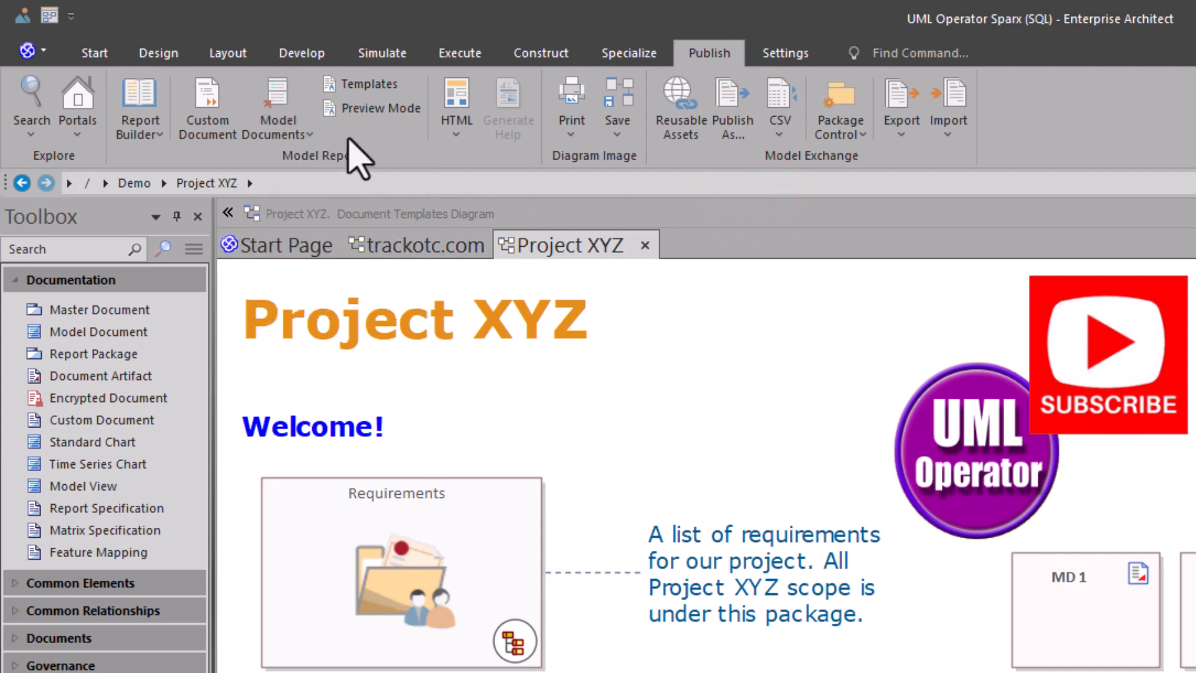